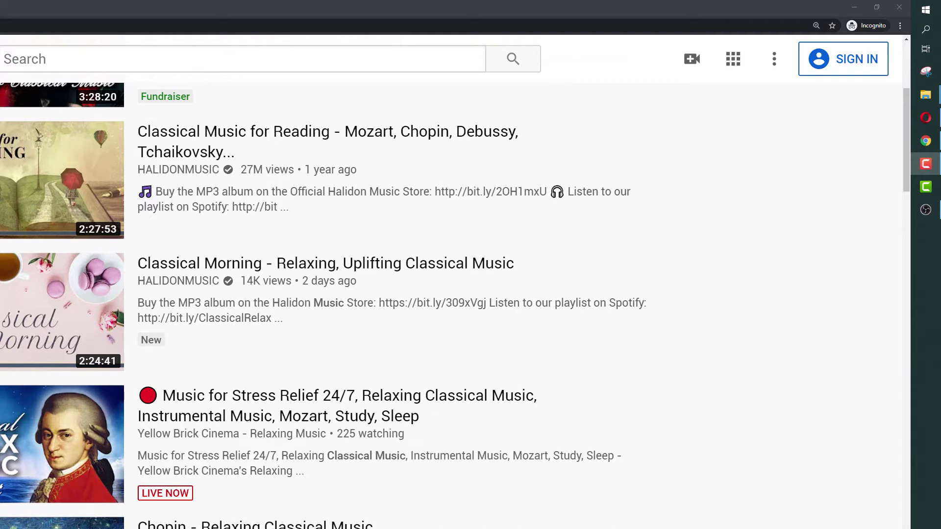
Sign in to the Google account by entering the account password.
click(850, 69)
click(380, 233)
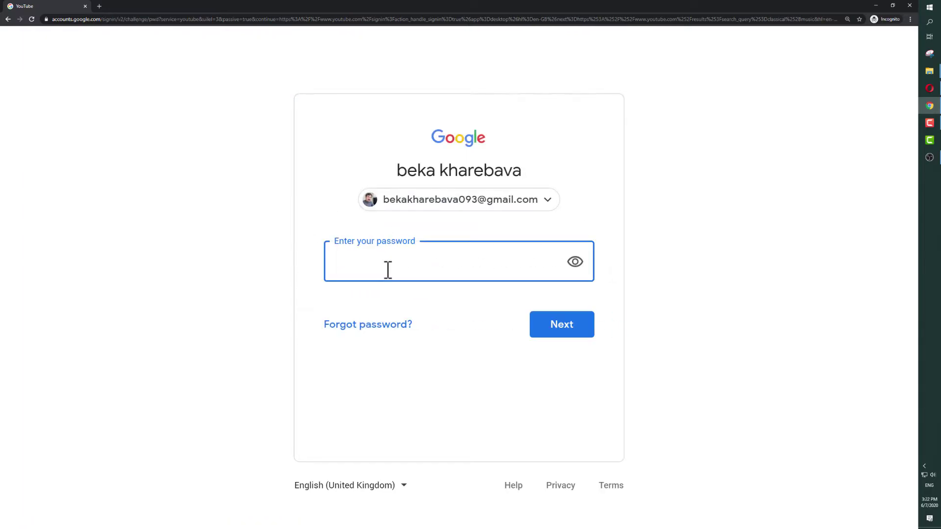
text(******)
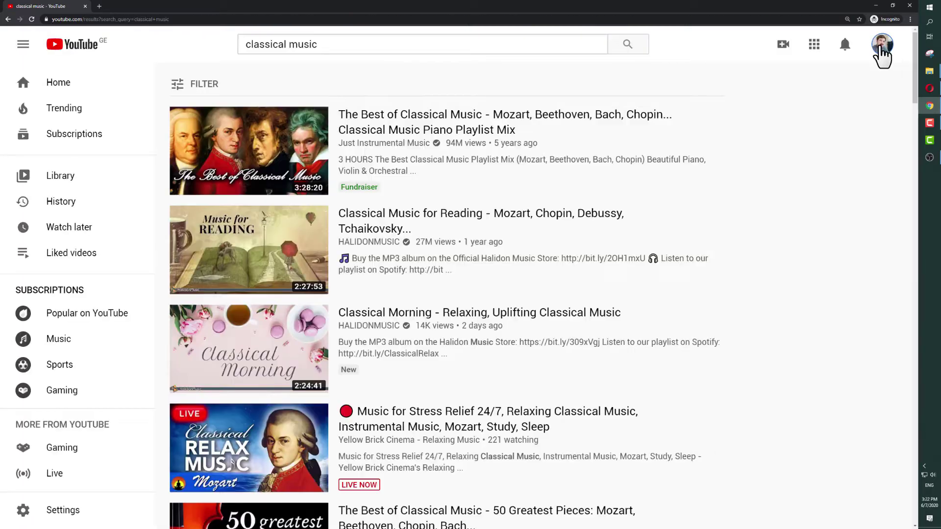
Create a channel with the custom name "შემეცნებითი არხი", accepting that it creates a new Google Account with its own settings.
click(882, 44)
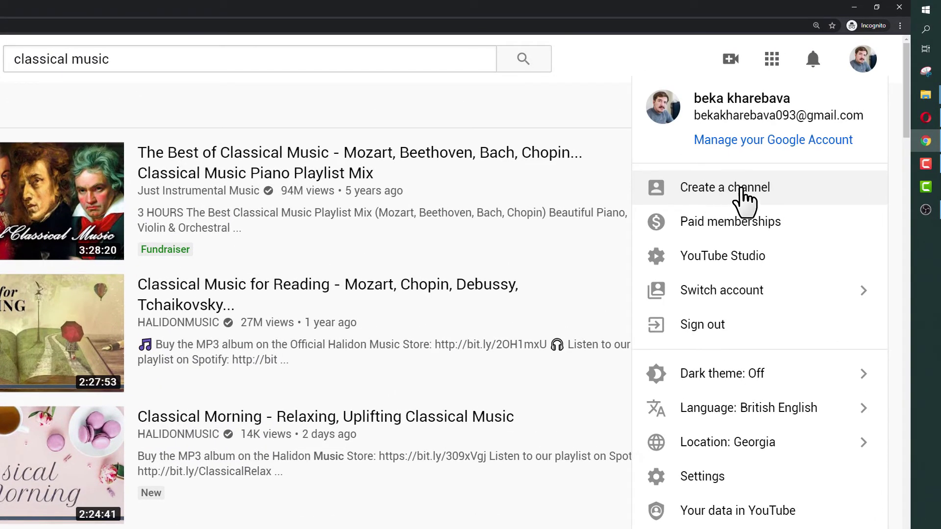
click(747, 199)
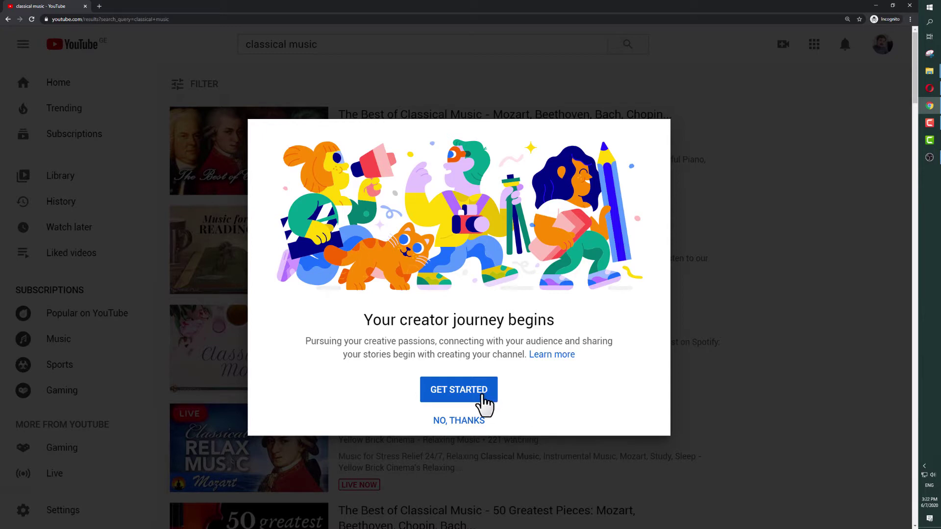
click(465, 396)
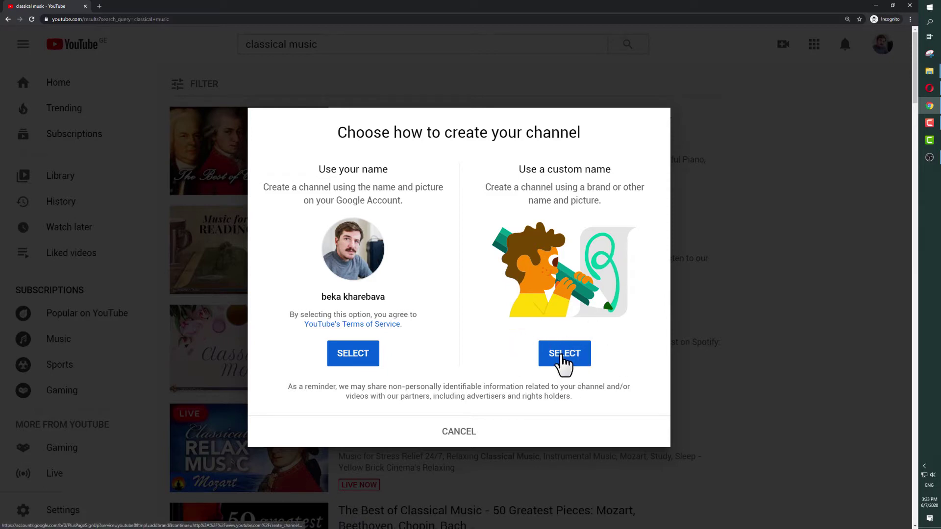
click(562, 355)
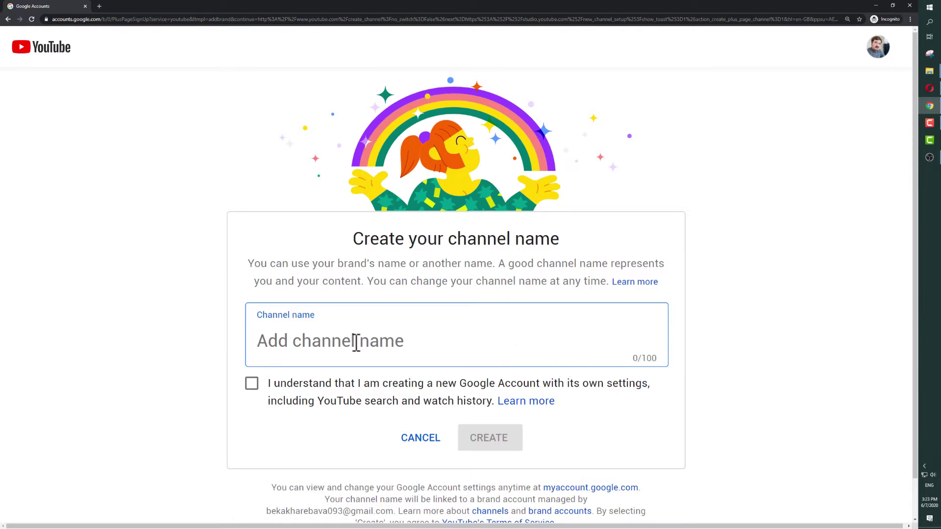
text(შემეცნებითი არხი)
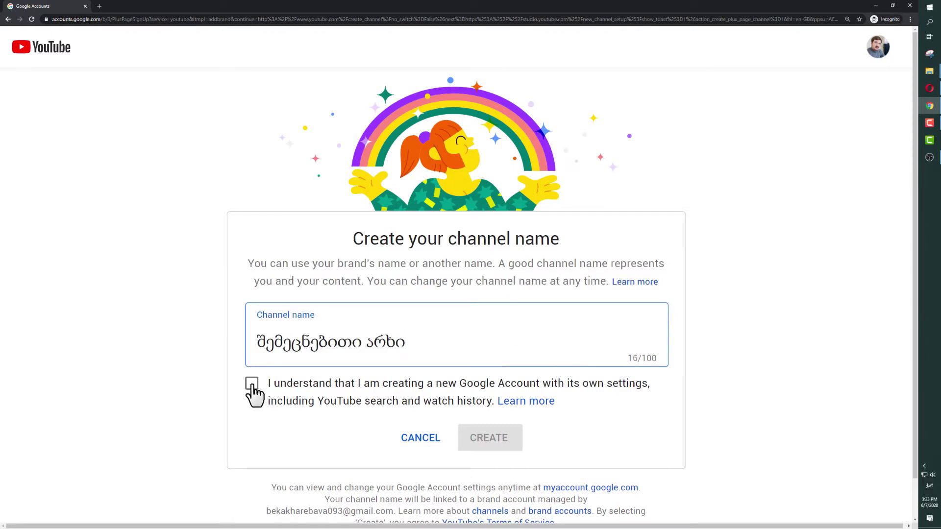
click(251, 384)
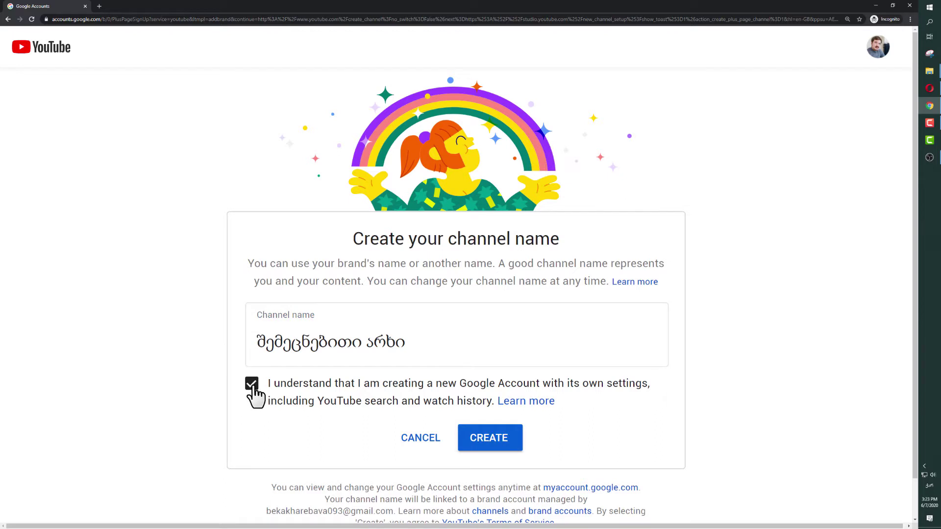
click(496, 441)
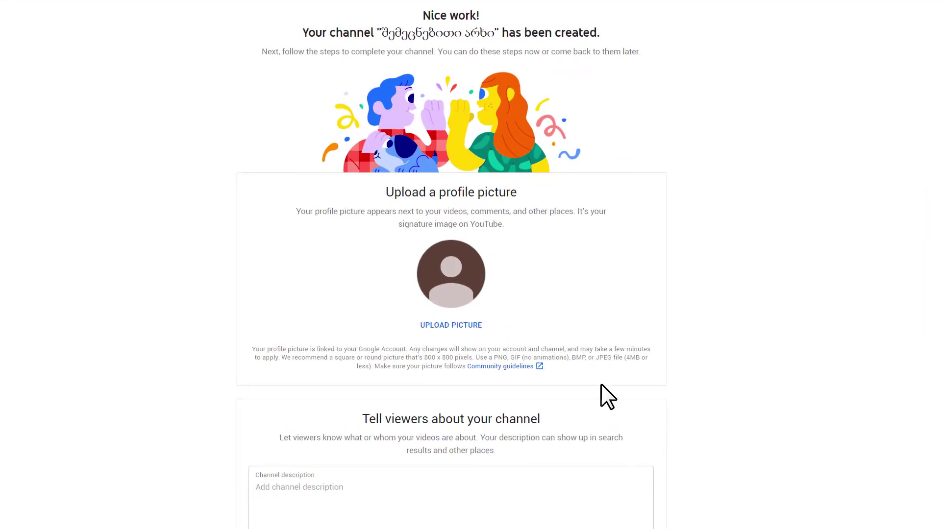
Upload the magnifying glass image as profile picture and enter the channel description "აქ ნახავთ საინტერესო და შემეცნებით ვიდეოებს.".
click(454, 288)
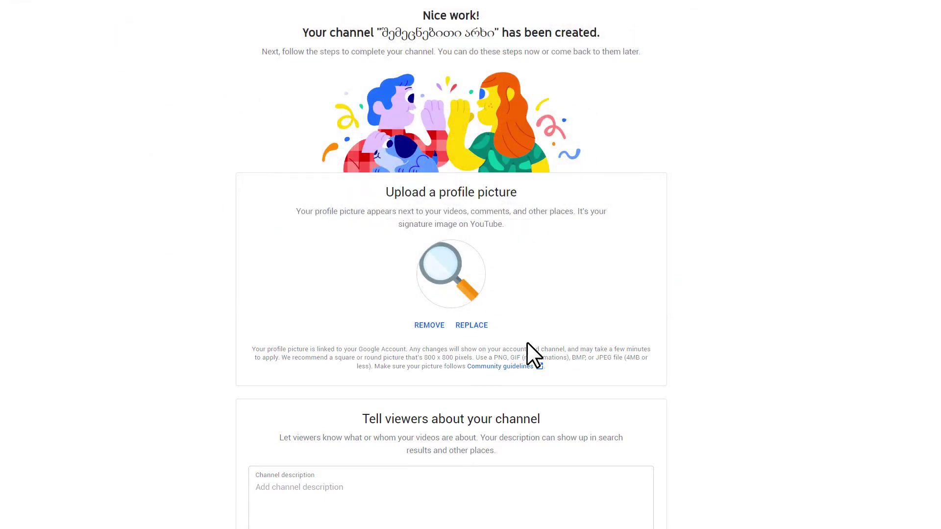
scroll(633, 352, down, 4)
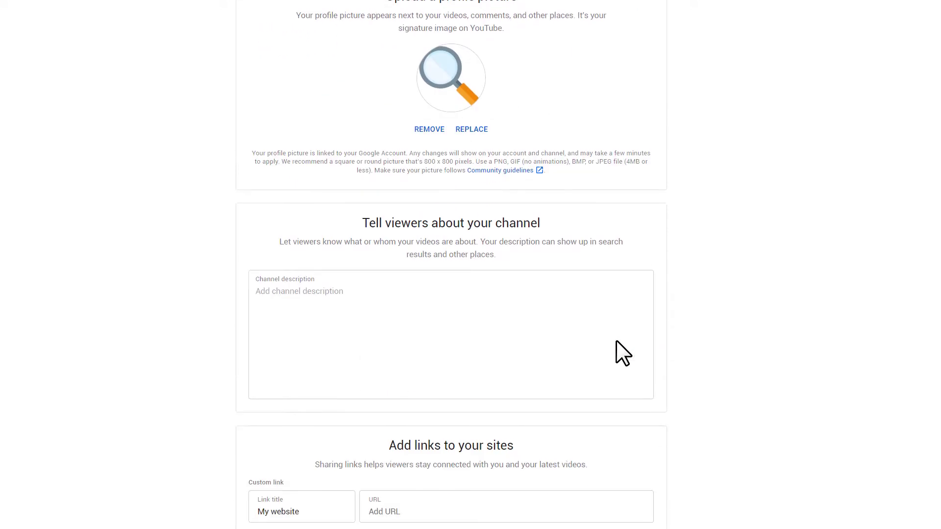
click(349, 293)
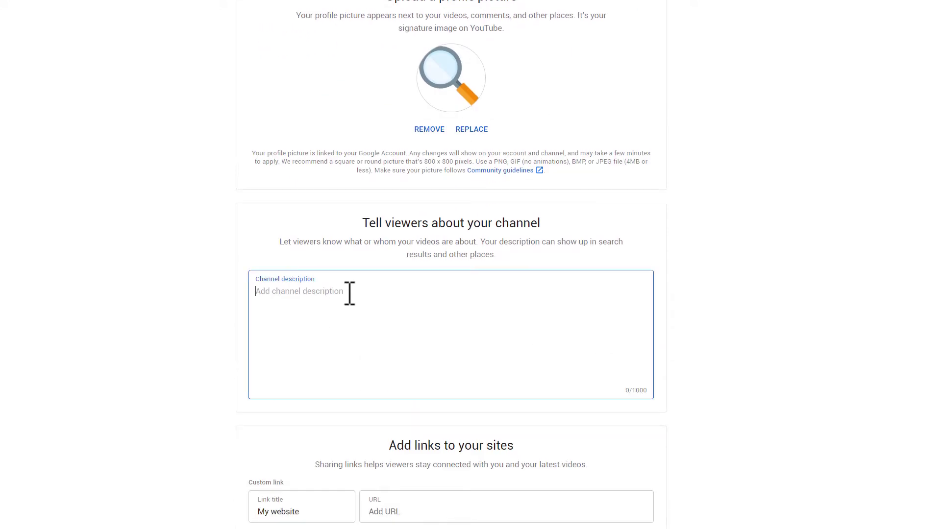
text(აქ ნახავთ საინტერესო და შემეცნებით ვიდეოებს.)
Save the channel setup with the website and social link fields left empty, and dismiss the channel customisation tip.
scroll(175, 441, down, 3)
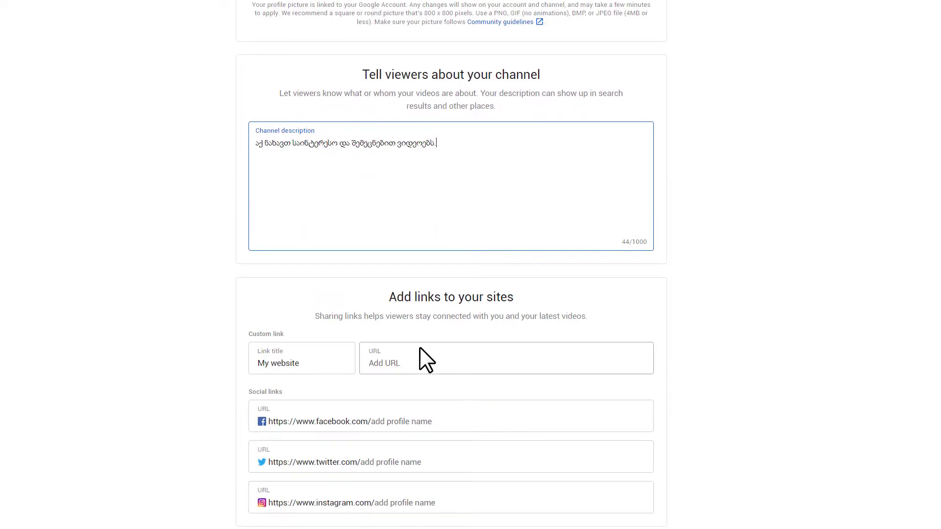
click(383, 365)
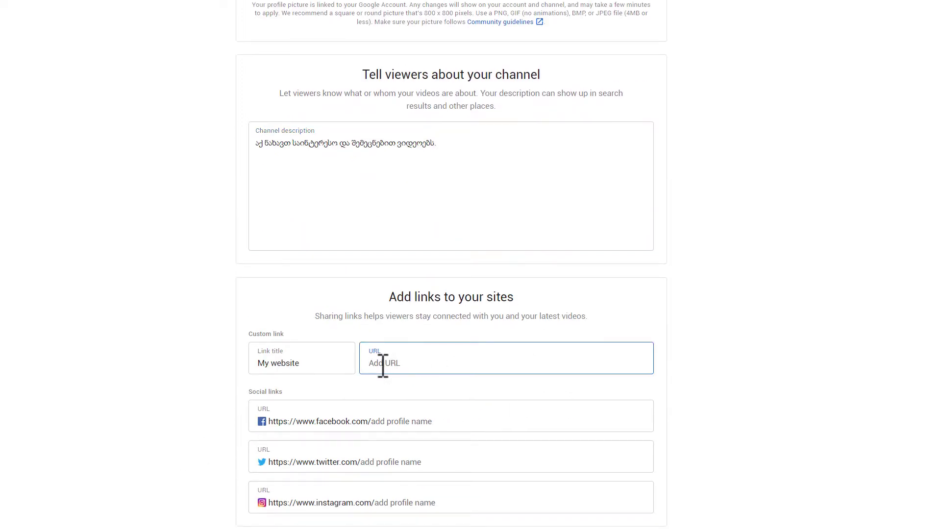
click(427, 422)
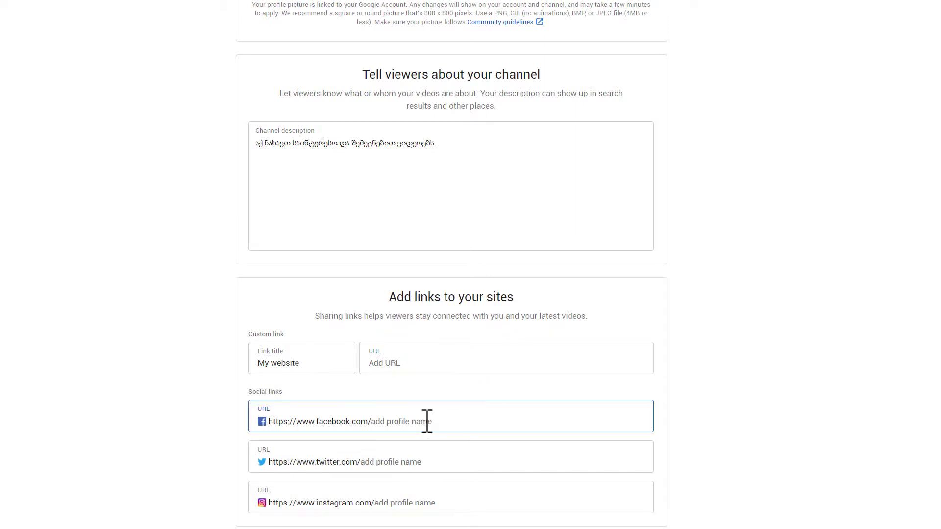
click(360, 462)
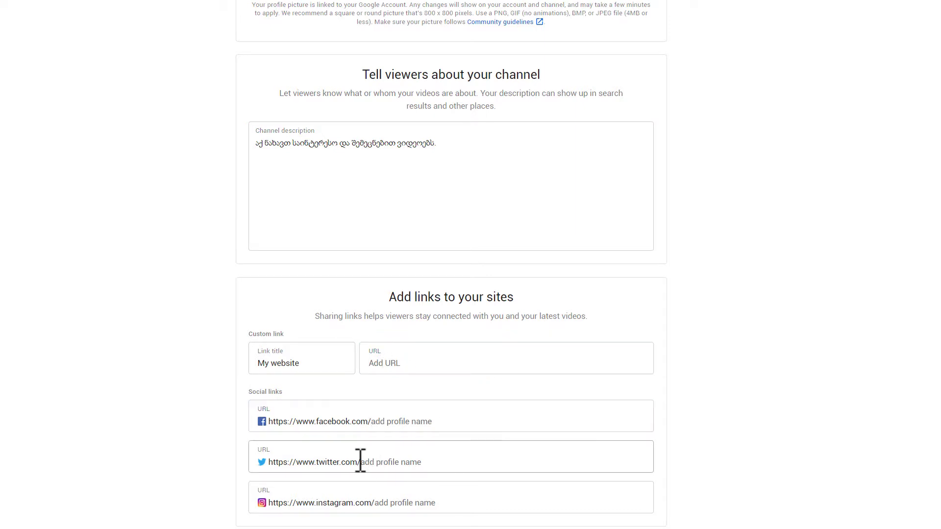
click(444, 502)
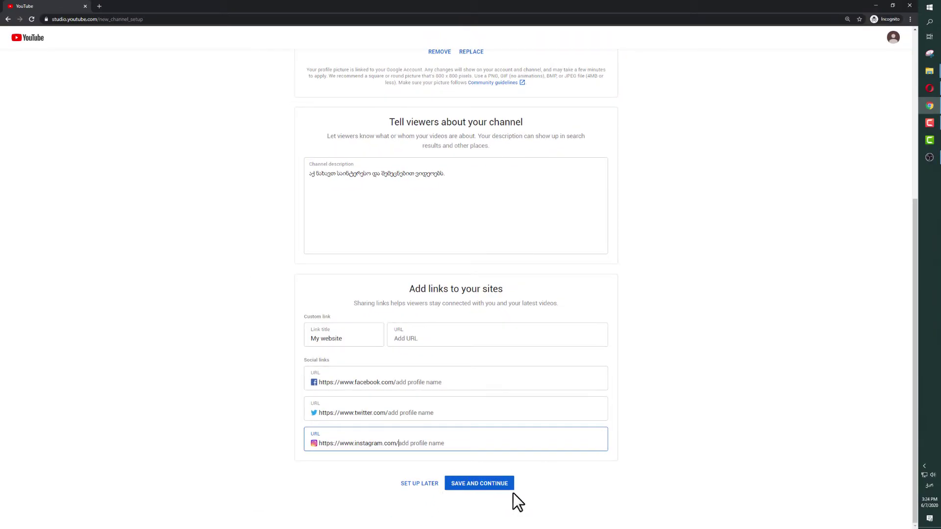
click(481, 483)
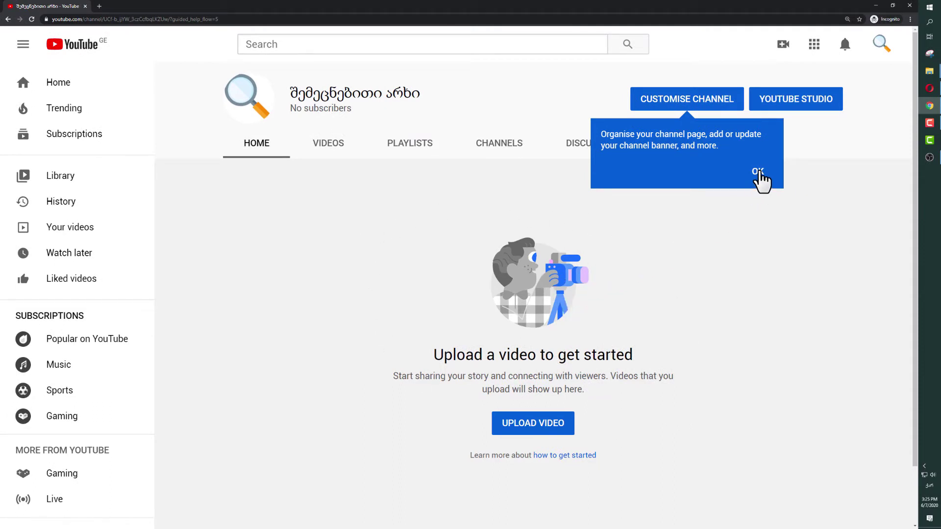
click(759, 175)
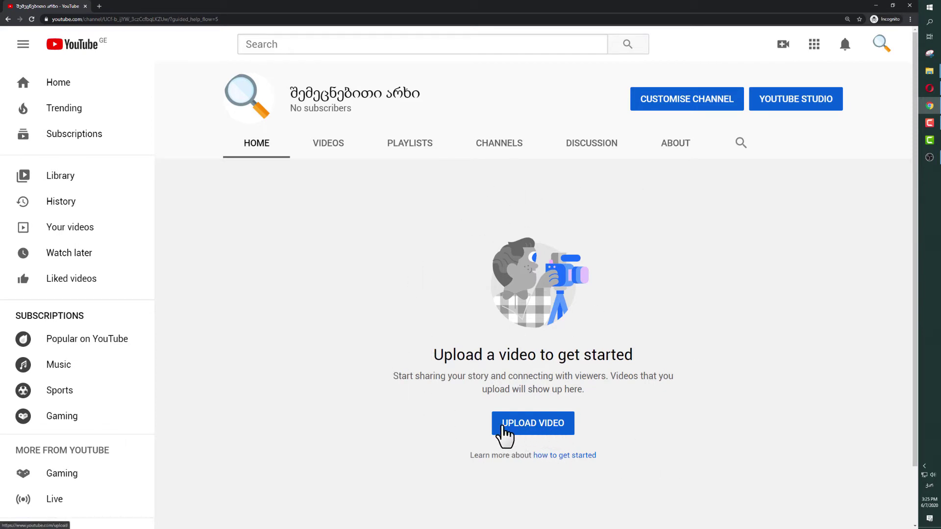
Upload the video file "batumi saati.mov" from the desktop to the new channel.
click(537, 424)
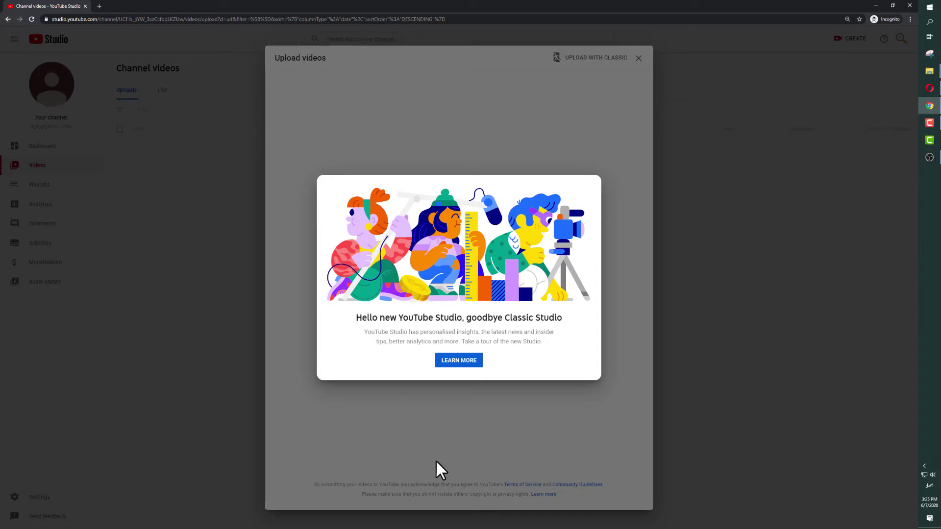
click(501, 407)
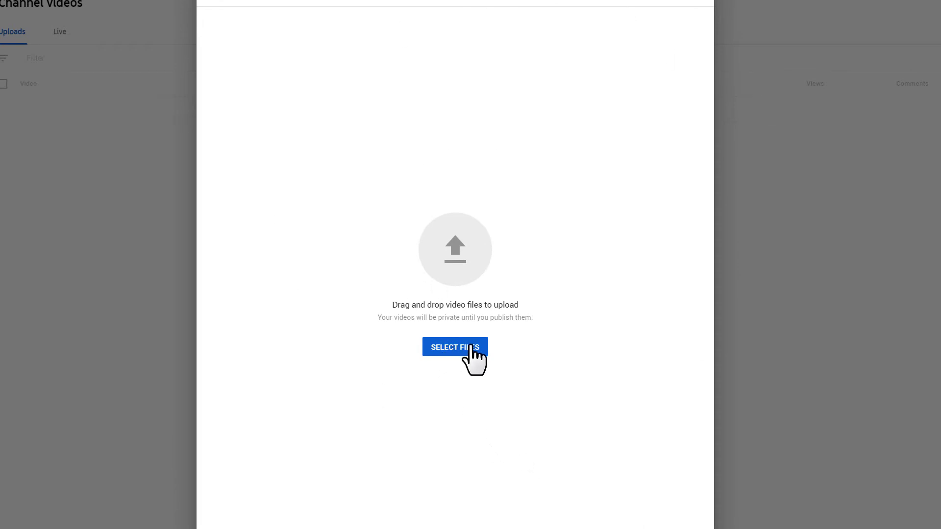
click(457, 348)
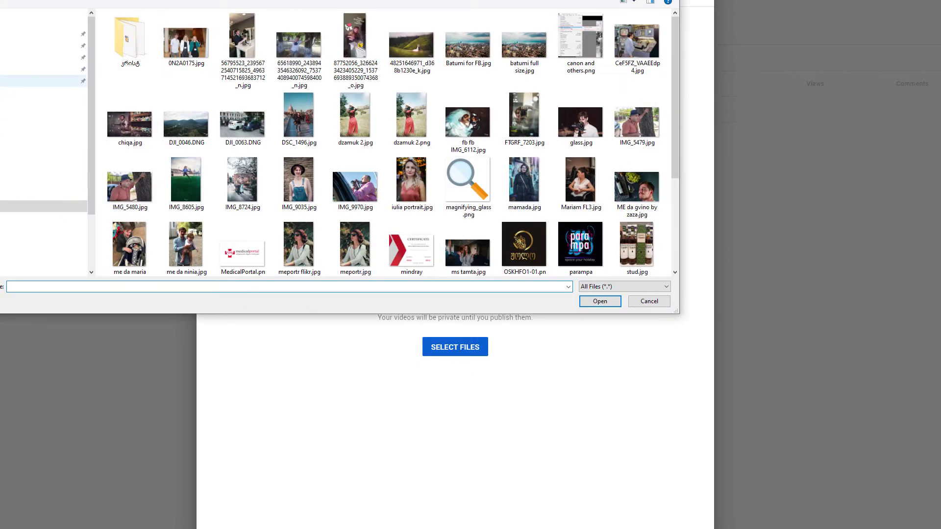
click(44, 34)
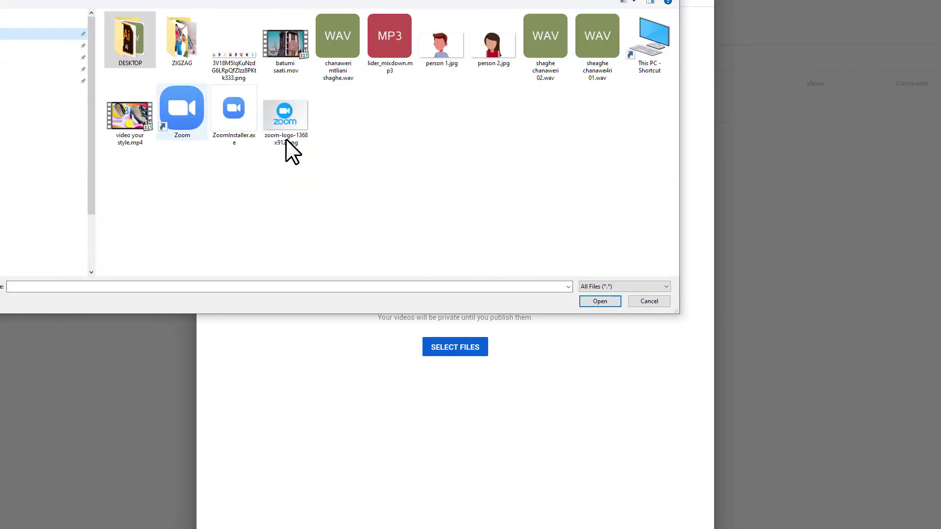
click(272, 45)
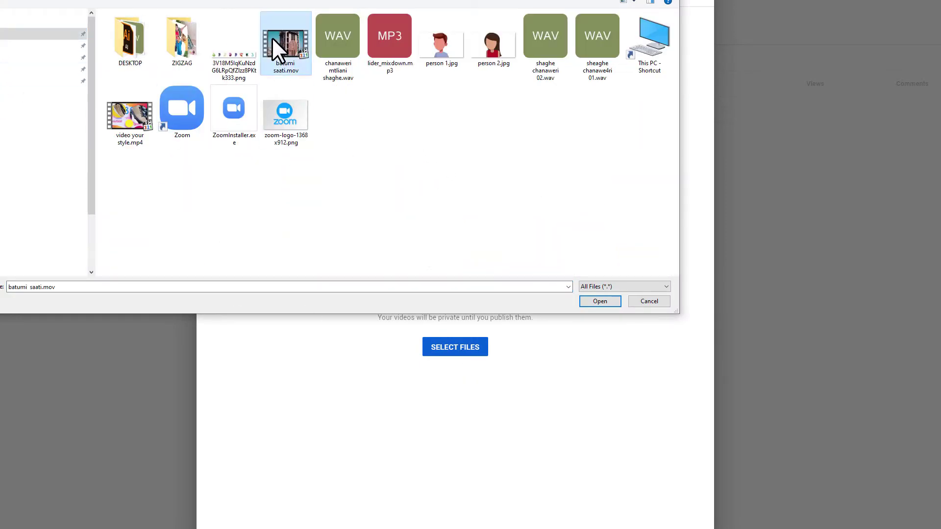
click(598, 301)
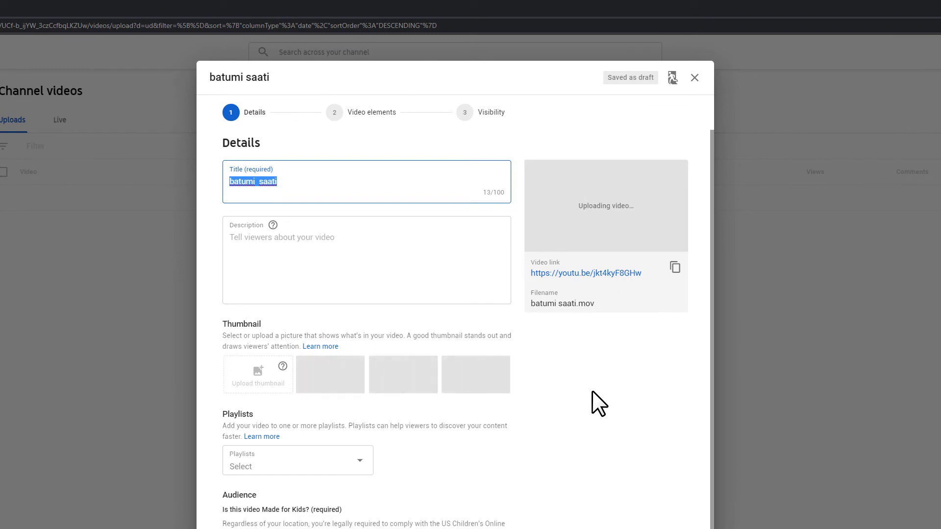
Set the video title to "ბათუმის ცენტრალური საათი" and the description to "ვიდეო გადაღებულია 2019 წელს.".
text(ბათუმის ცენტრალური საათი)
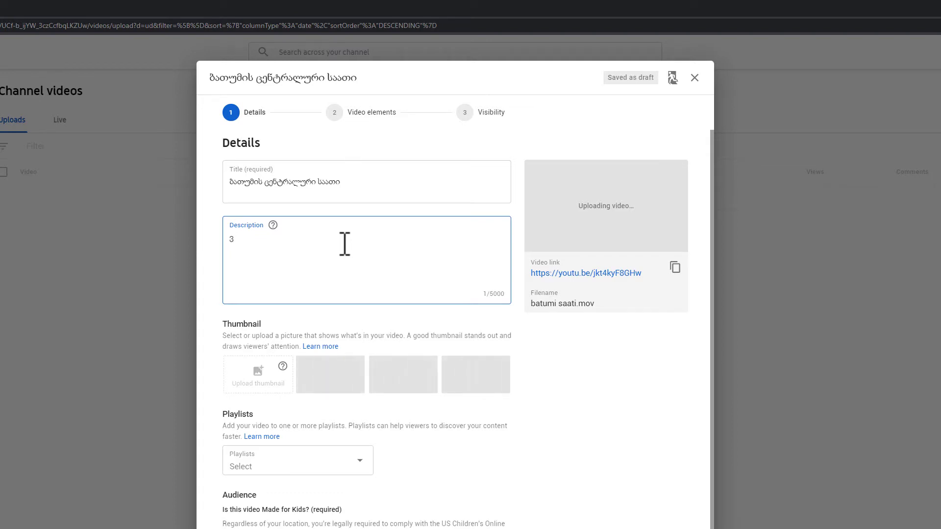
text(იდეო გადაღებულია 2019 )
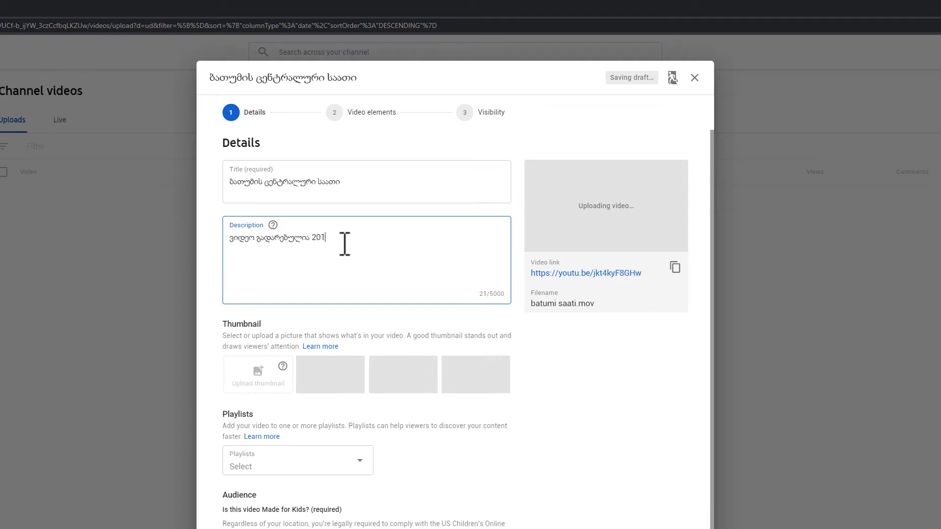
text(წელს.)
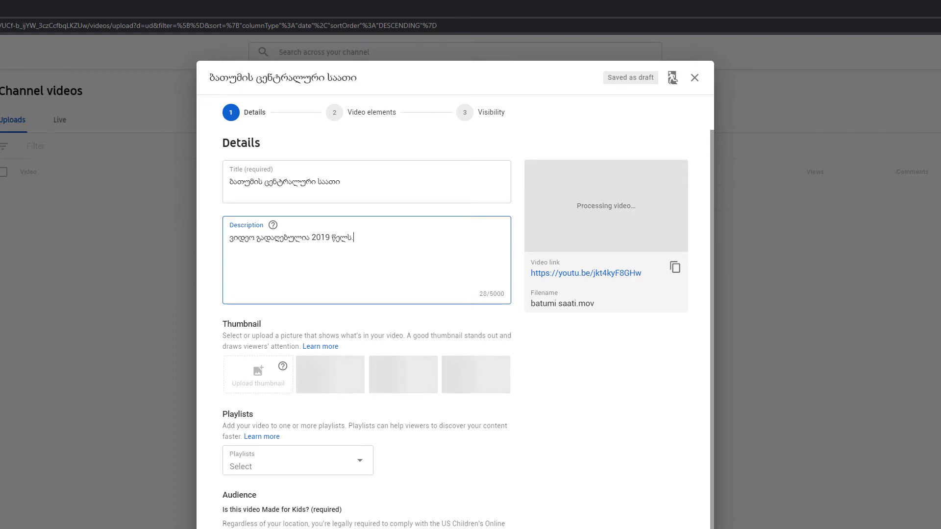
Choose the first generated frame, showing the clock tower up close, as the video thumbnail.
drag(288, 500, 347, 499)
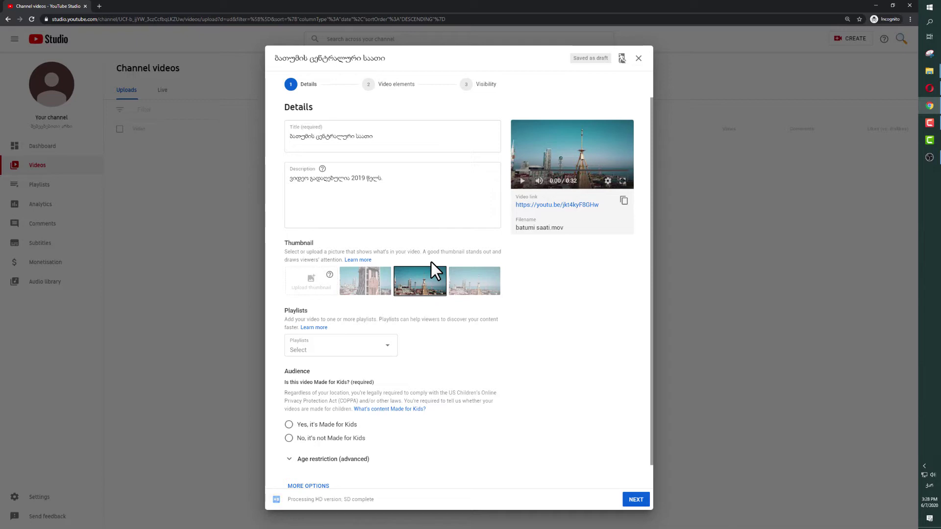
click(366, 283)
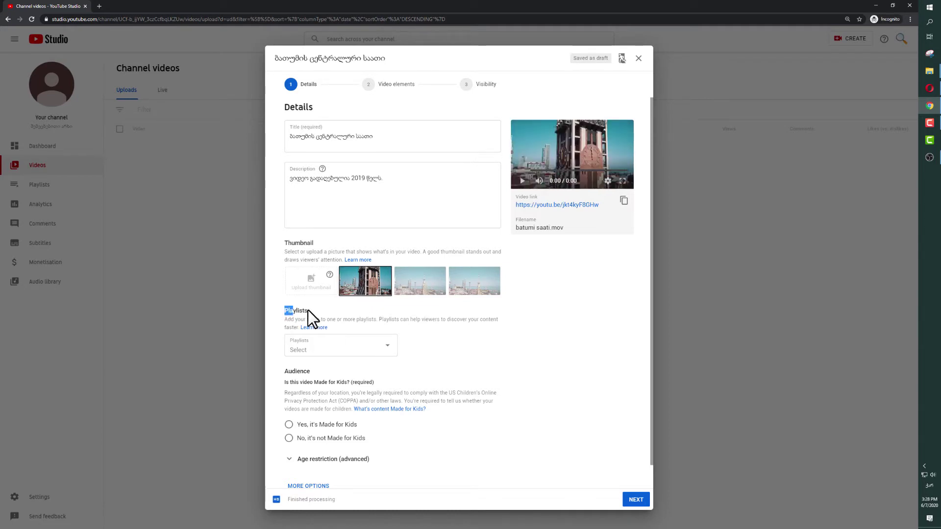
Create a public playlist titled "სამოგზაურო ვიდეო" and assign the video to it.
drag(307, 310, 348, 336)
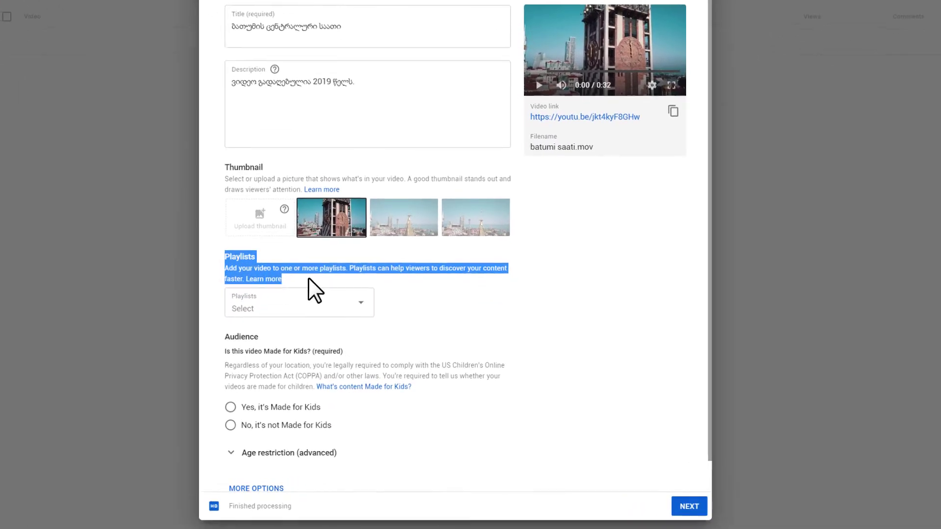
click(307, 276)
click(363, 310)
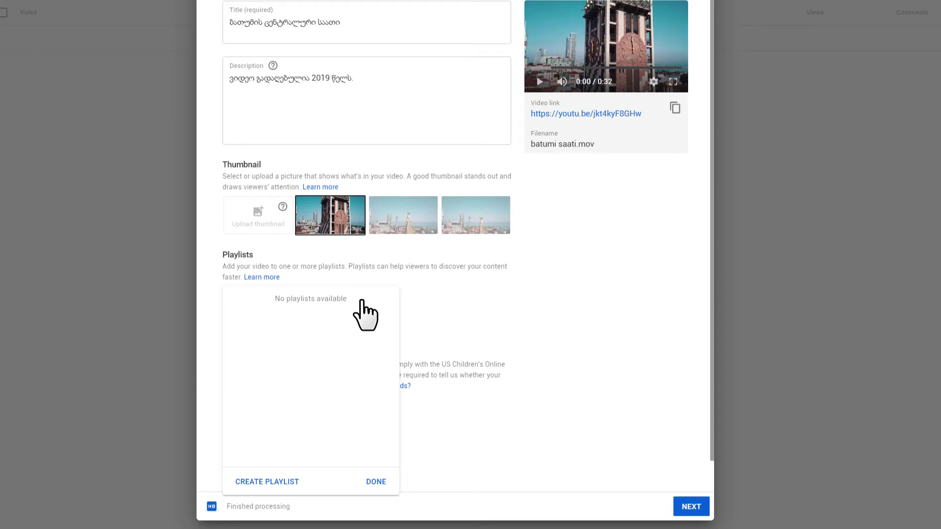
click(275, 483)
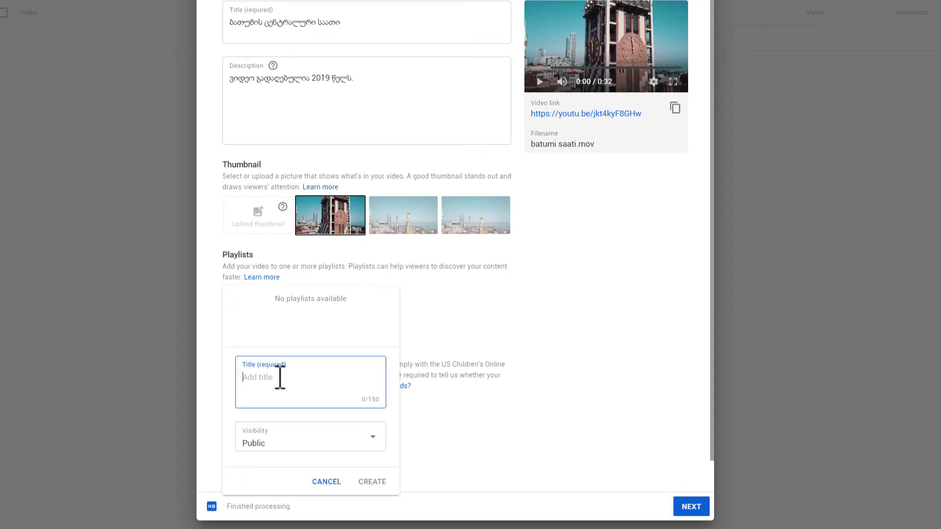
text(სამოგზაური ვიდეო)
click(316, 437)
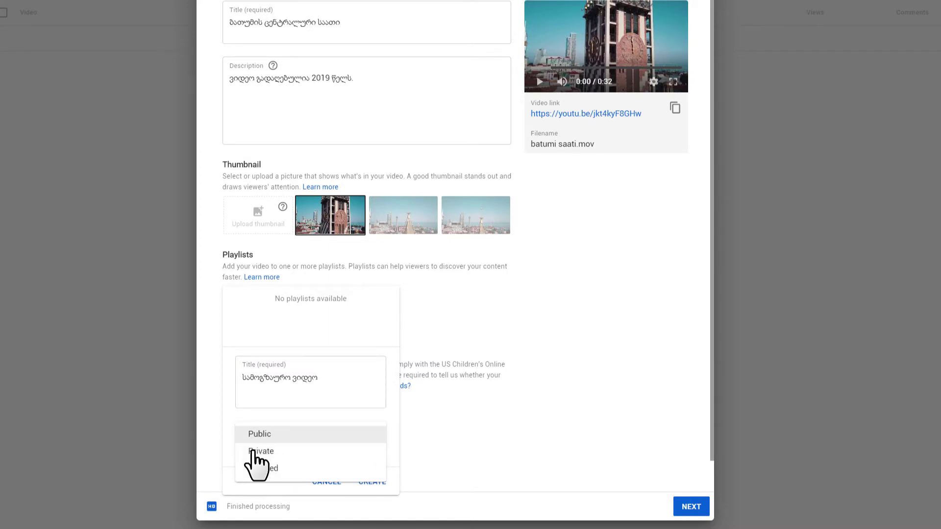
click(276, 433)
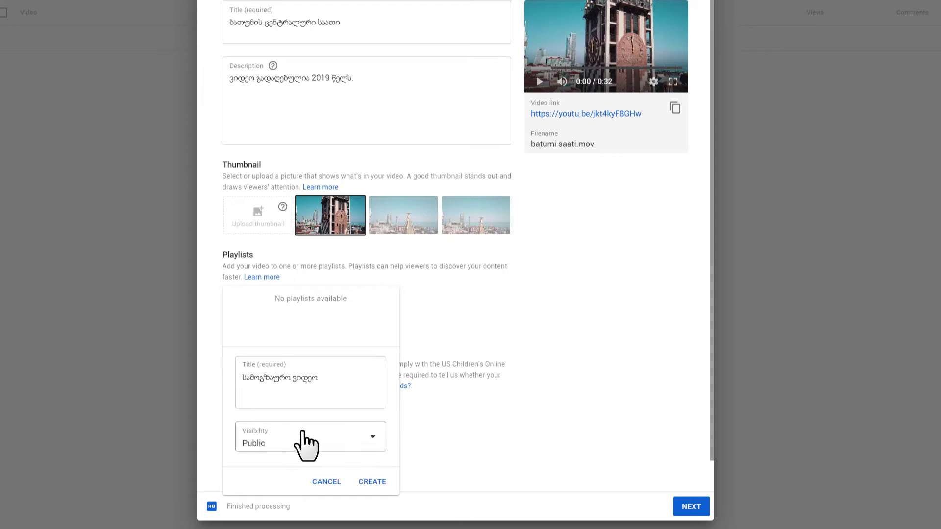
click(372, 482)
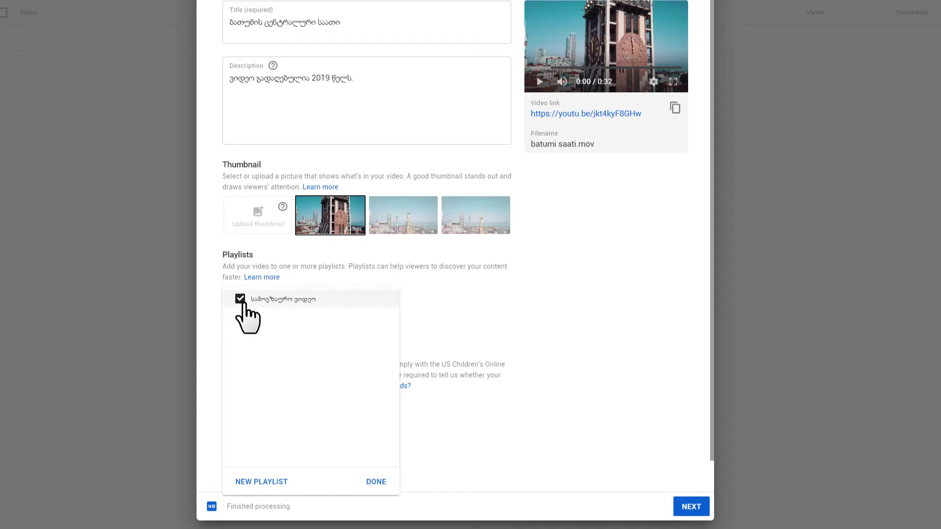
click(375, 482)
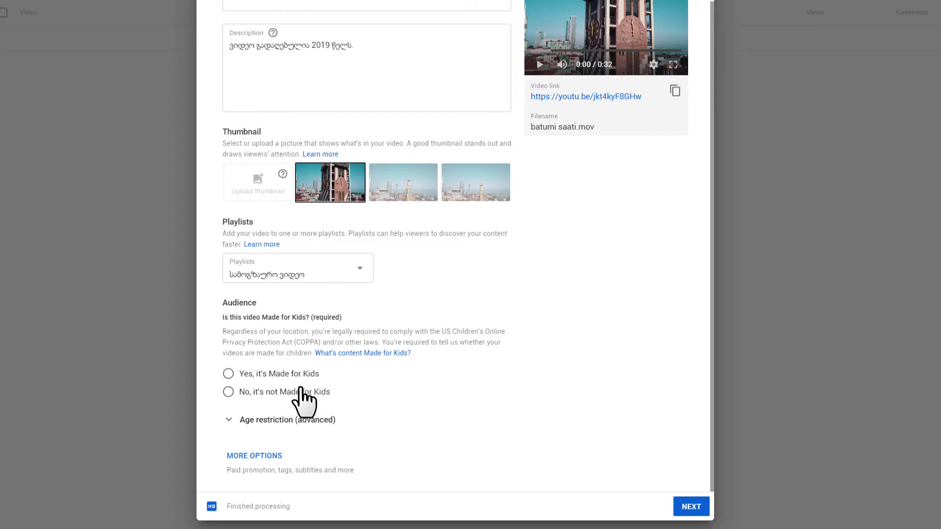
Mark the video as not made for kids and advance to the visibility settings without adding an end screen or cards.
click(229, 392)
click(228, 420)
scroll(589, 371, down, 2)
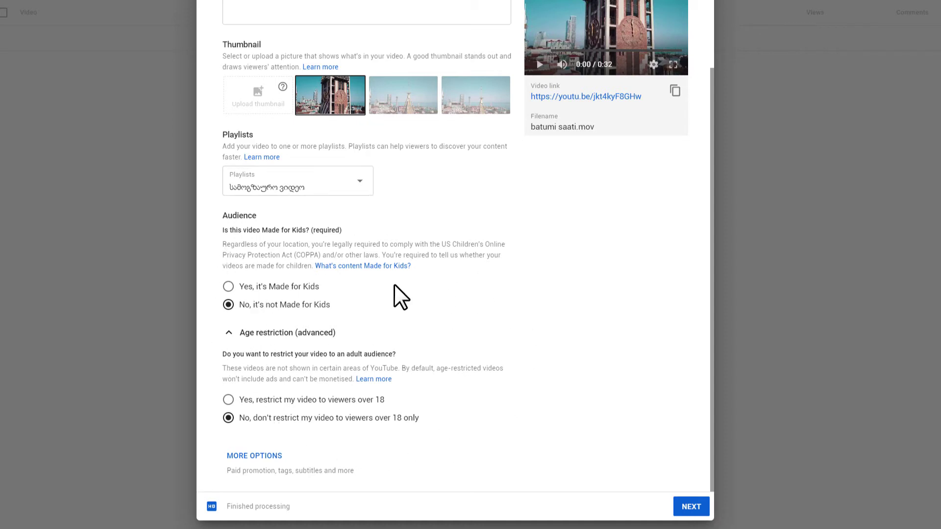
click(229, 333)
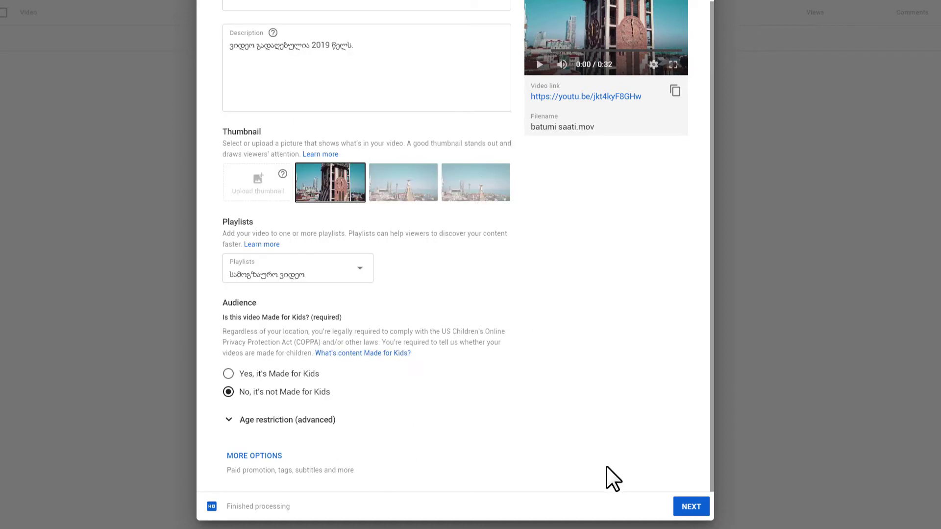
click(686, 507)
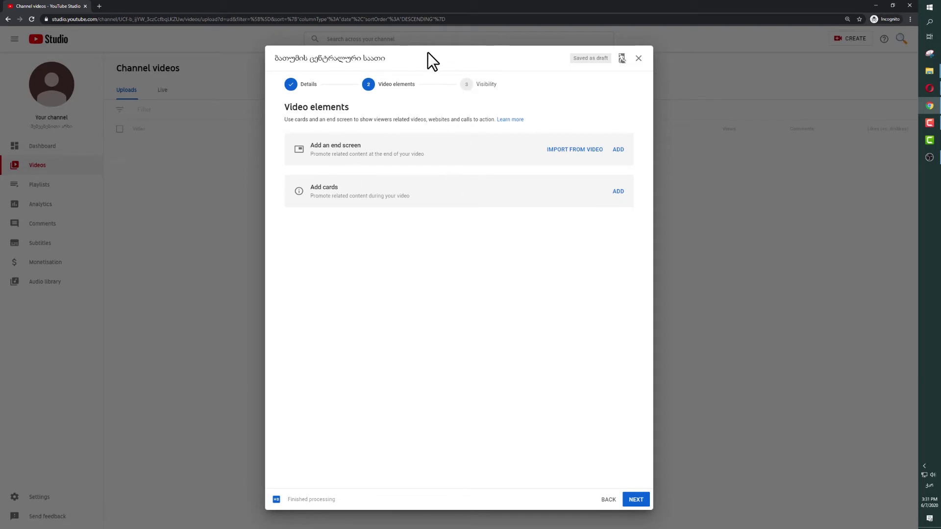
click(637, 500)
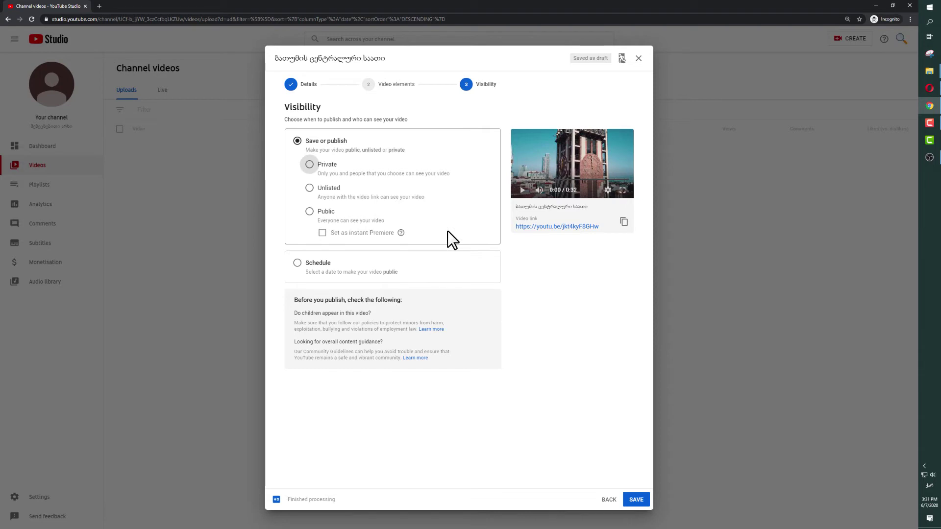
Try the Private and Unlisted visibility options and copy the video link.
click(309, 164)
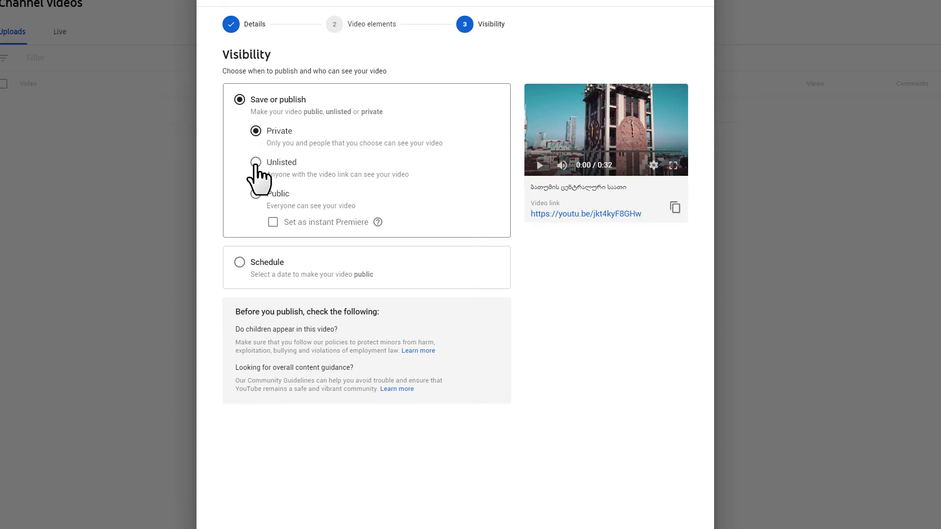
click(255, 163)
drag(642, 214, 522, 216)
click(521, 218)
drag(640, 214, 553, 213)
click(671, 208)
Set the visibility to Public, check the scheduling calendar without picking a date, and publish the video immediately.
click(255, 194)
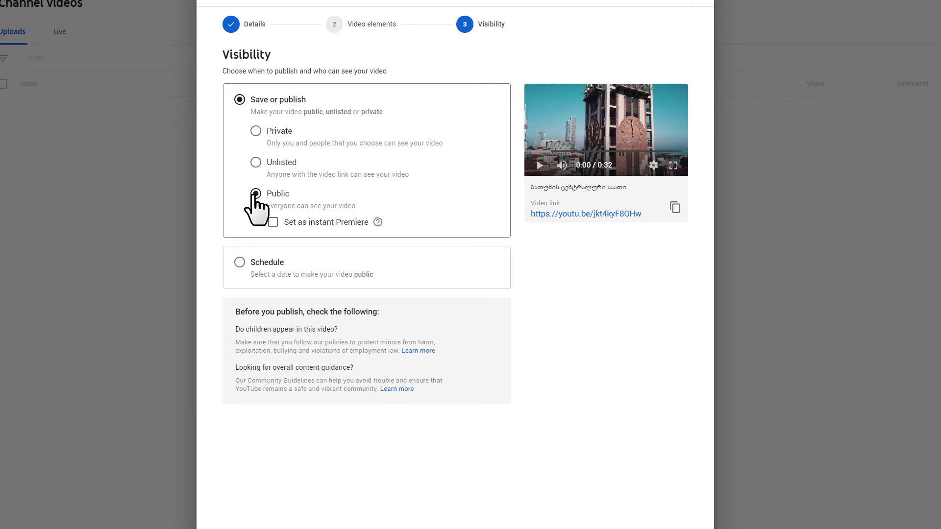
click(239, 264)
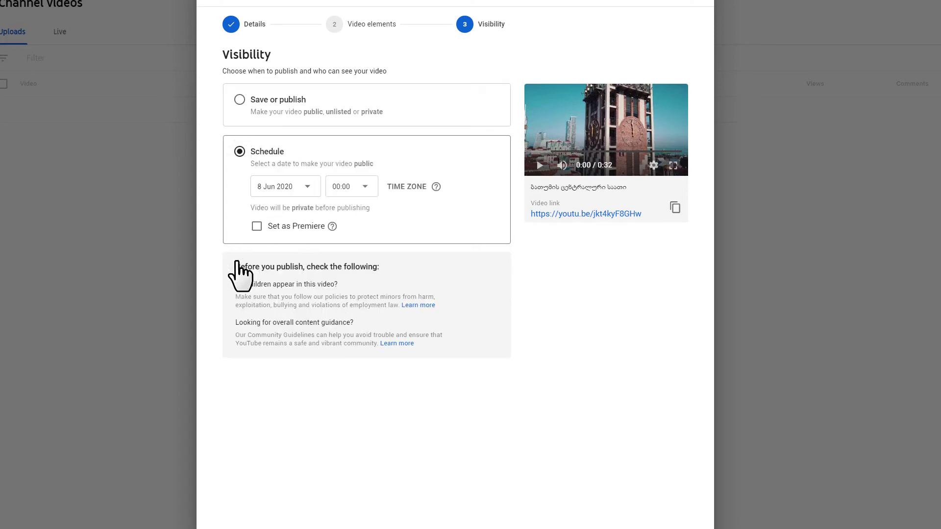
click(304, 191)
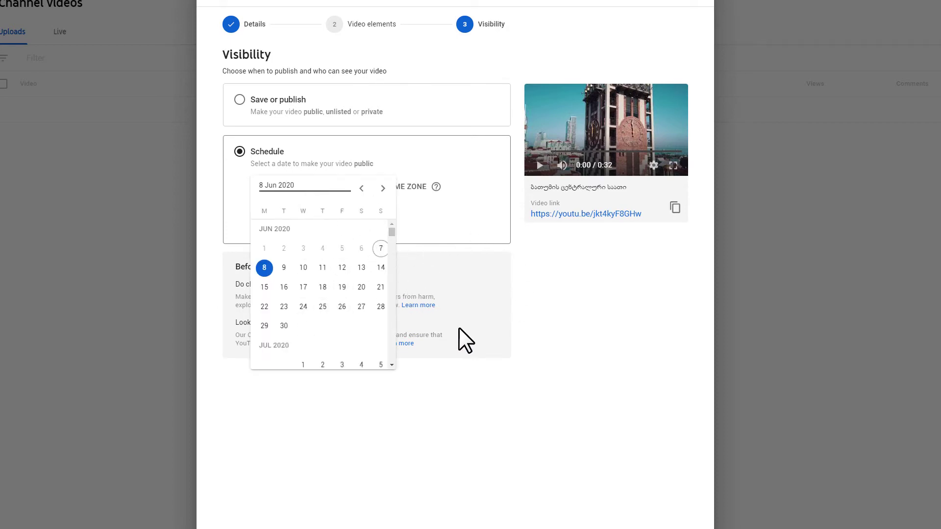
click(563, 318)
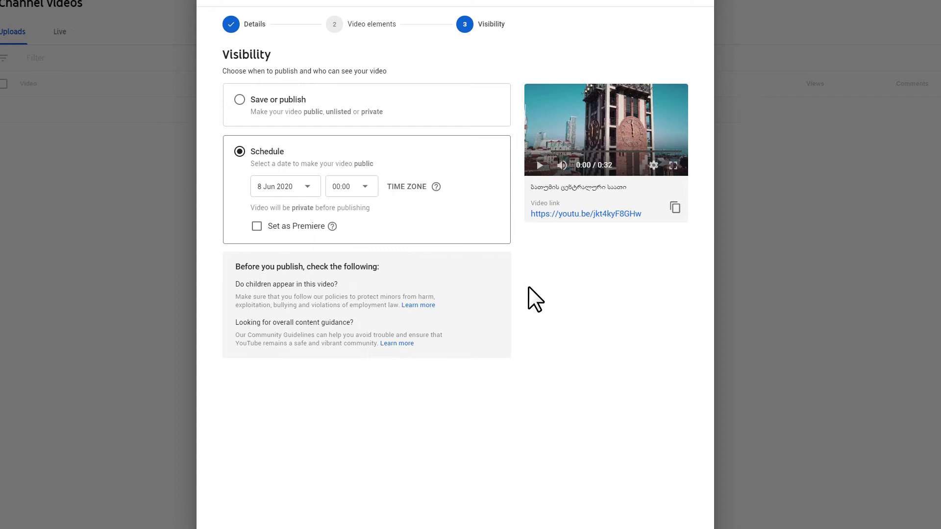
click(240, 102)
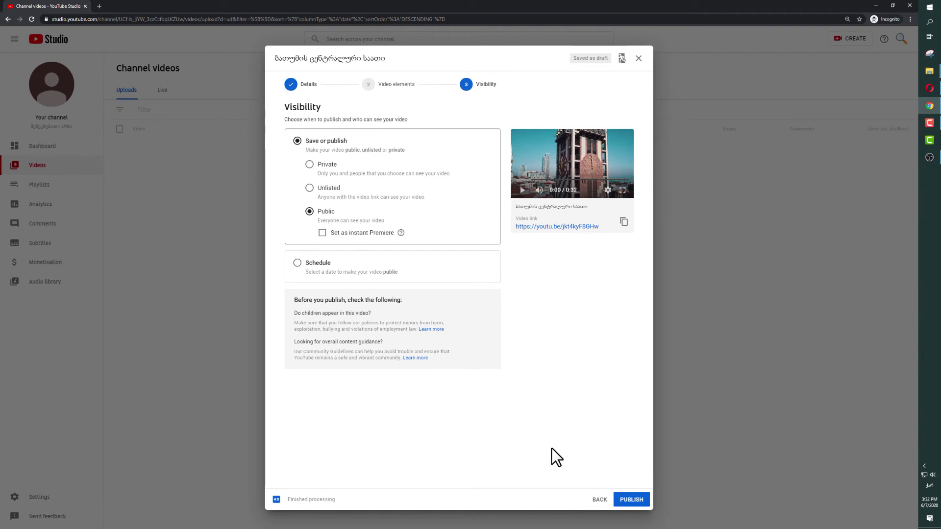
click(631, 500)
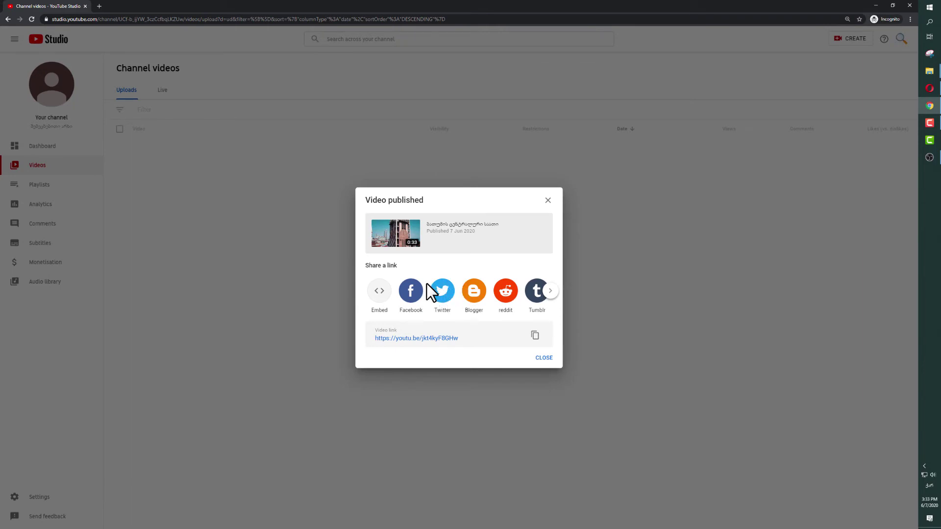
Copy the published video's link, and dismiss the publishing confirmation and the video list tip.
click(534, 335)
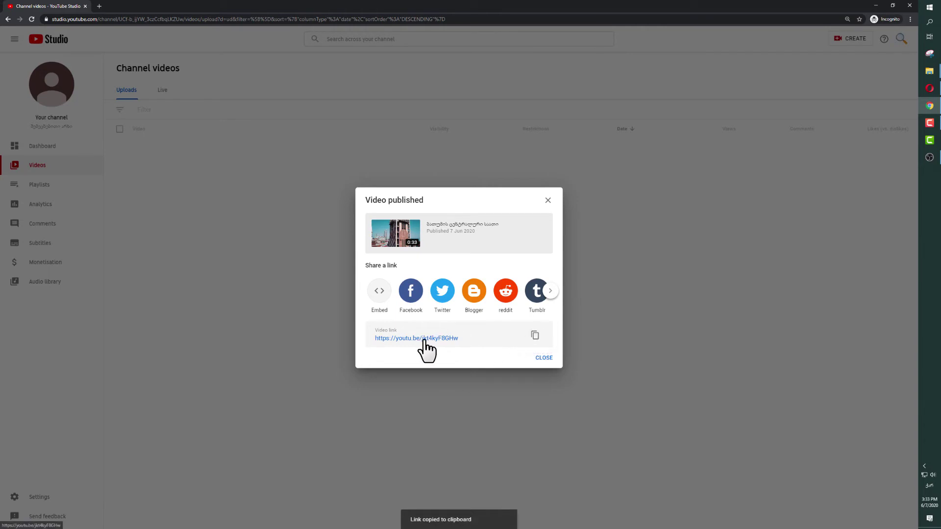
click(543, 358)
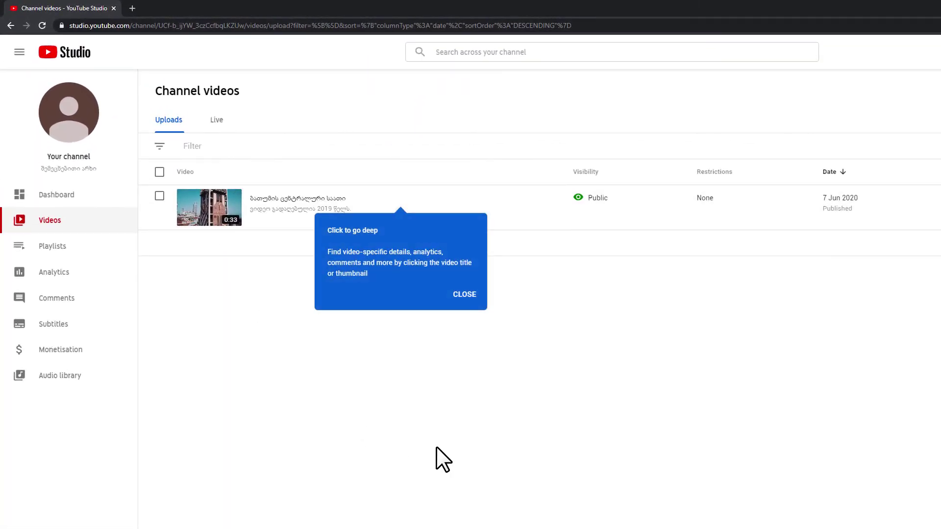
click(463, 294)
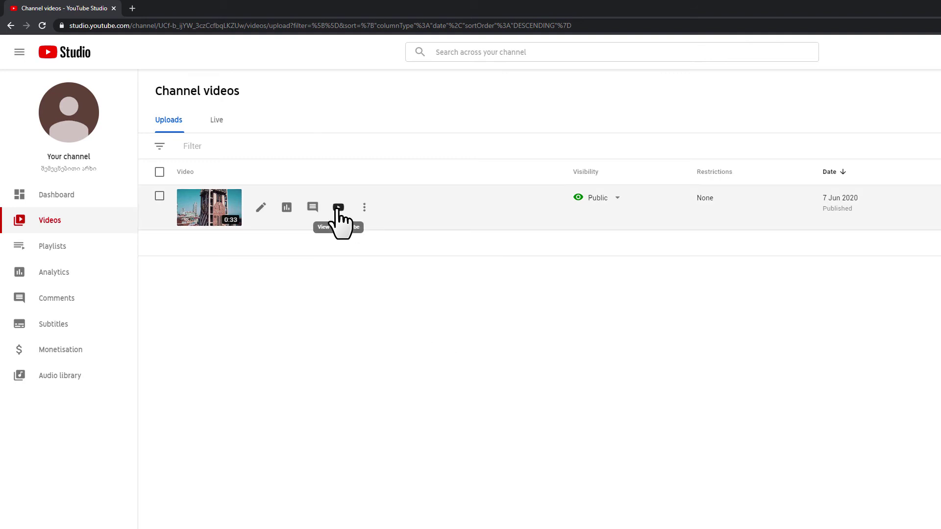
Open the published video on YouTube in cinema mode and pause it.
click(338, 207)
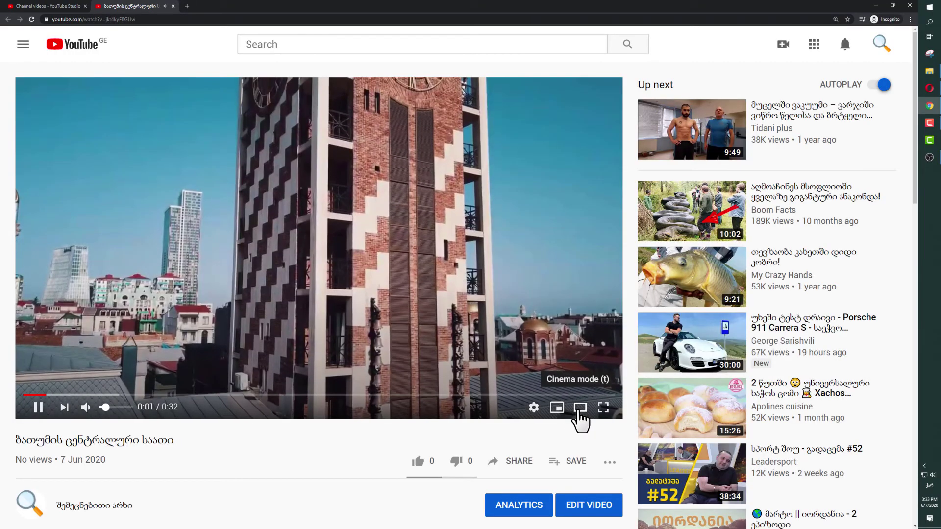
click(578, 412)
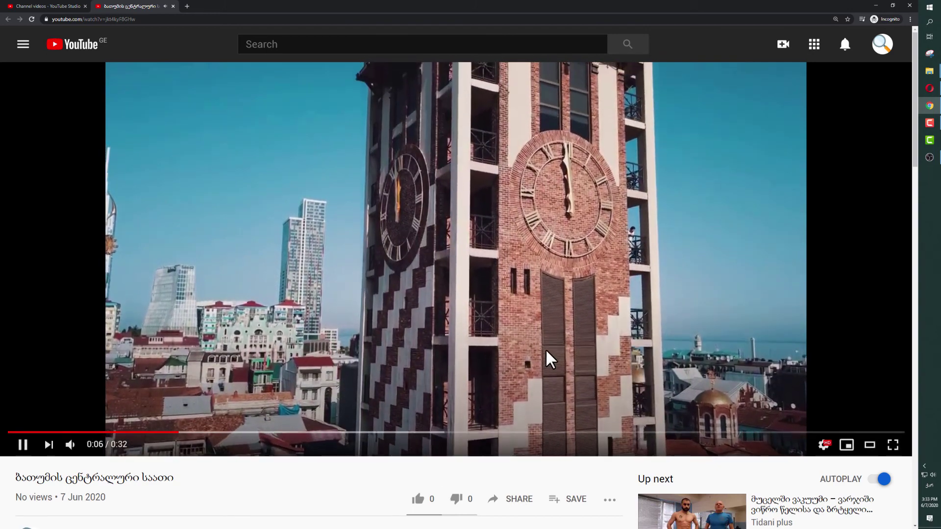
click(512, 349)
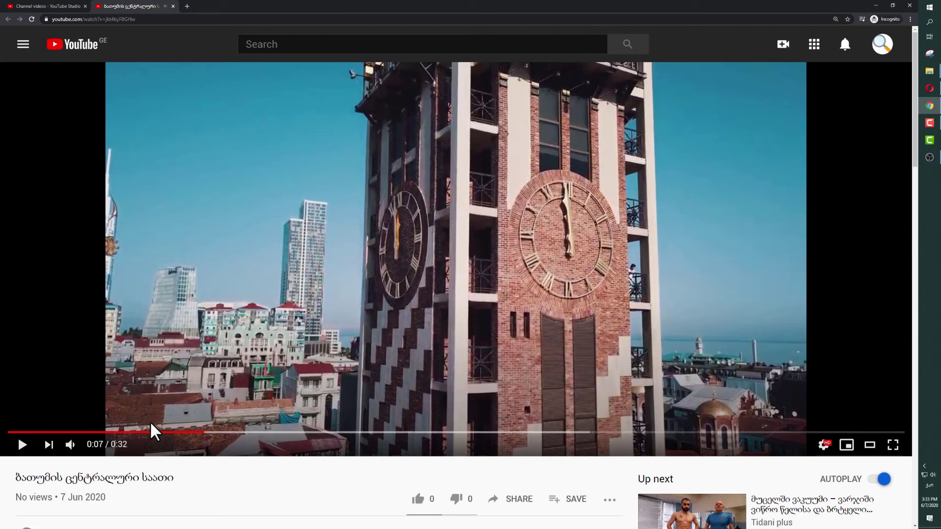
Set the video's playback quality to 360p.
click(823, 444)
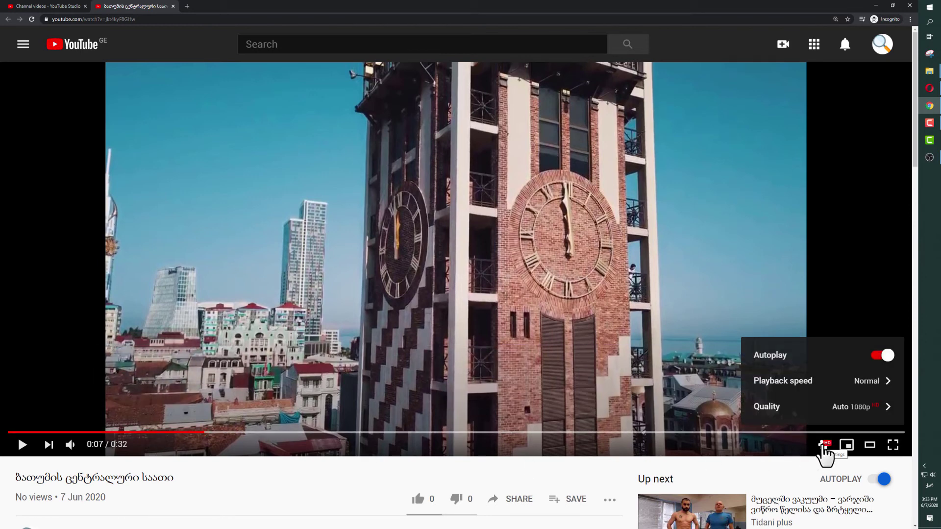
click(858, 411)
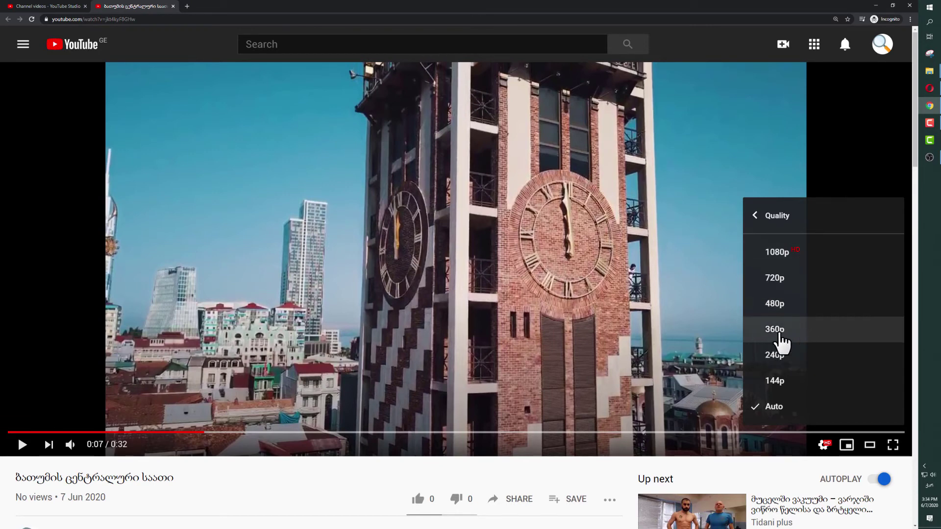
click(787, 337)
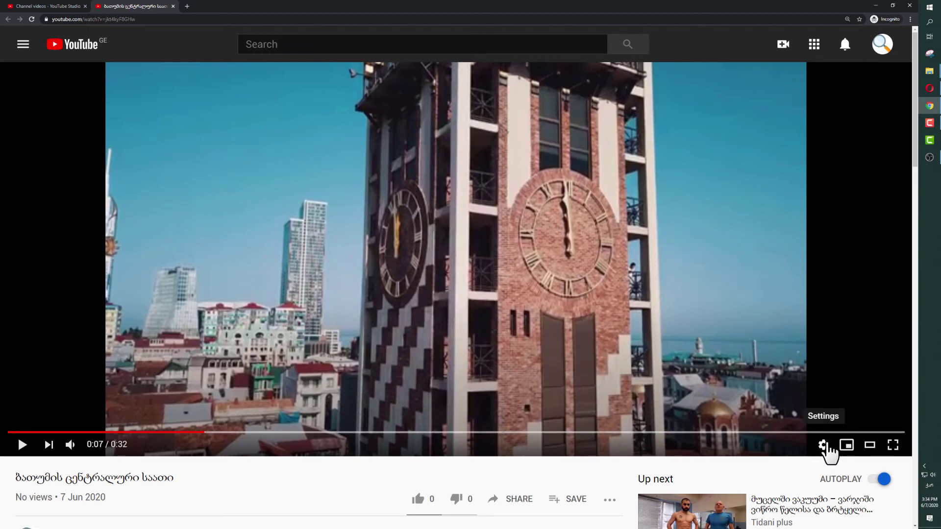
Set the video's playback quality to 1080p and resume playback.
click(824, 446)
click(862, 407)
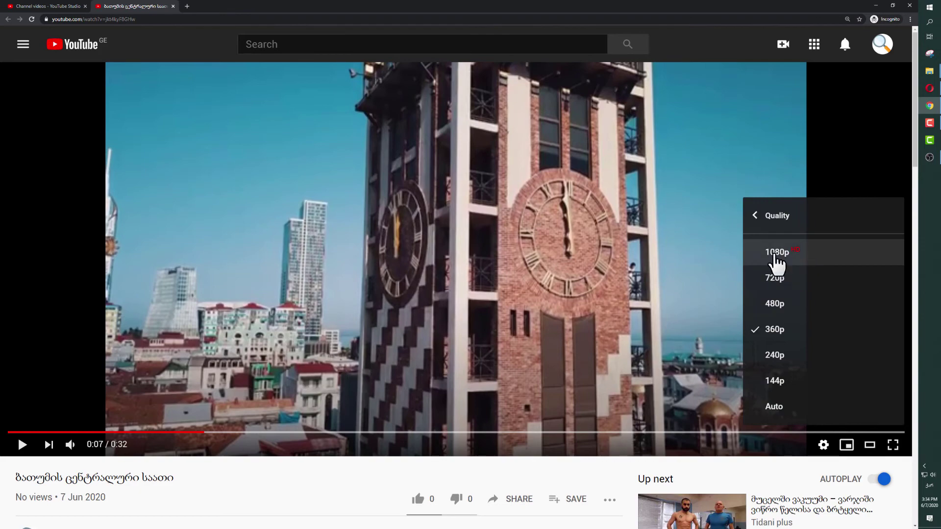
click(777, 261)
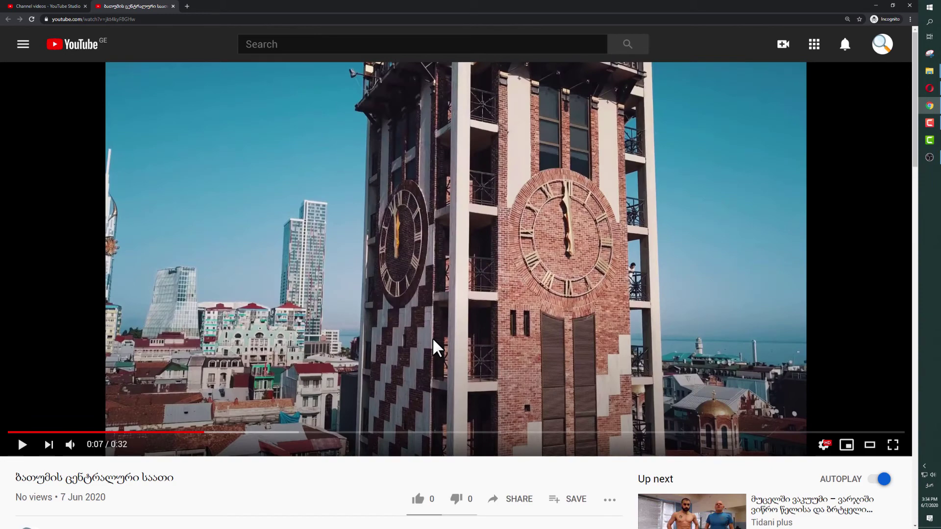
click(434, 343)
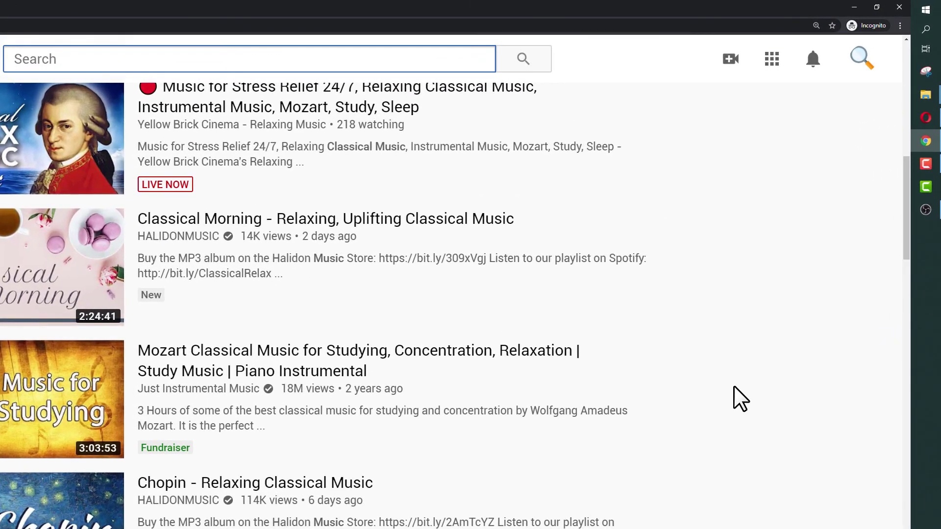
Go to YouTube Studio and open the clock tower video's details for editing from the channel videos.
click(862, 56)
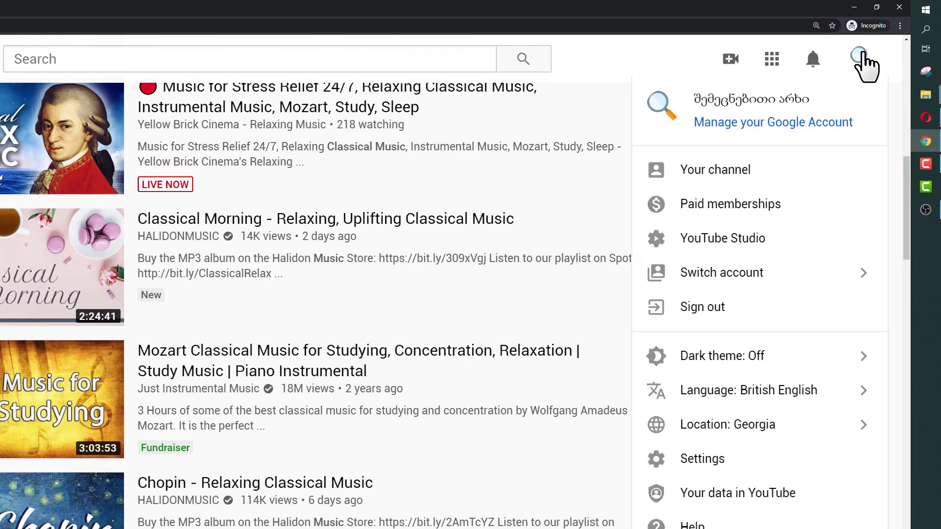
click(720, 239)
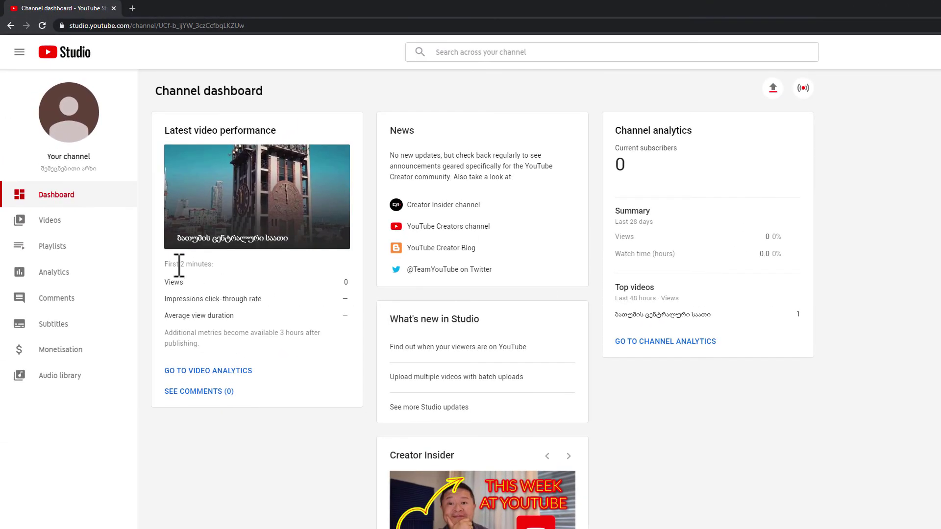
click(45, 222)
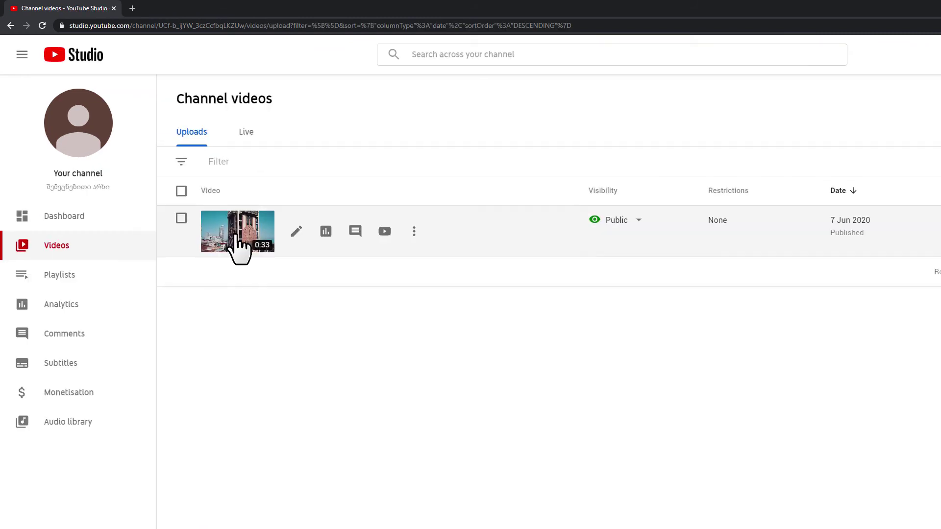
click(296, 232)
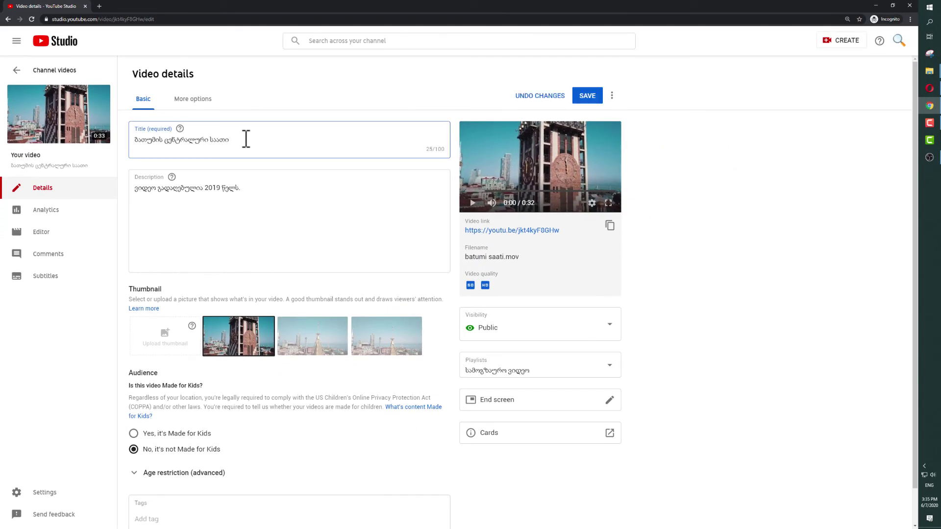
Set the clock tower video's visibility to Private and save the changes to its details.
click(607, 332)
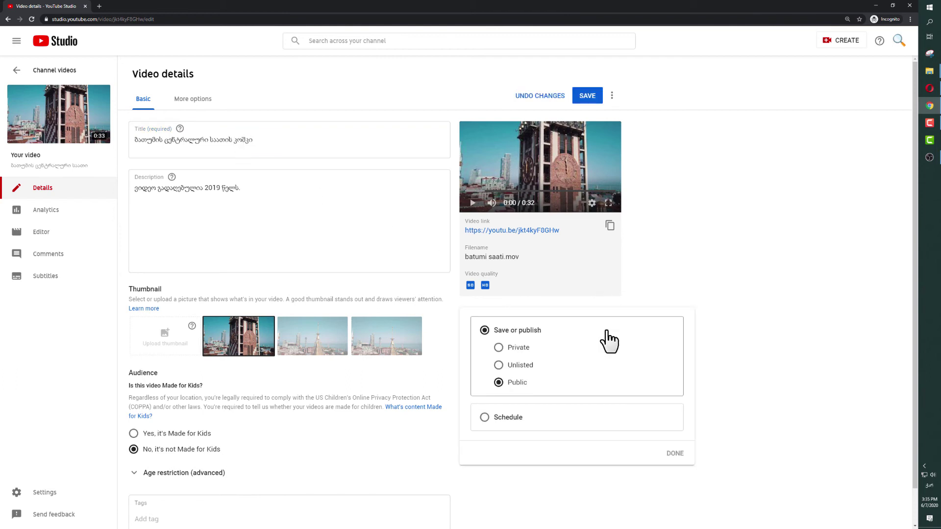
click(499, 348)
click(675, 454)
click(589, 96)
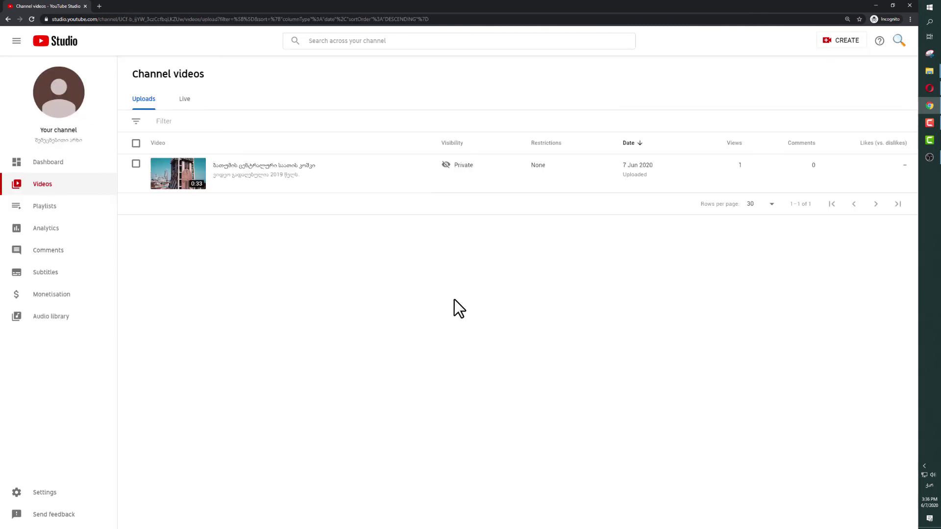
Permanently delete the clock tower video from the channel's uploads, acknowledging that the deletion can't be undone.
click(136, 163)
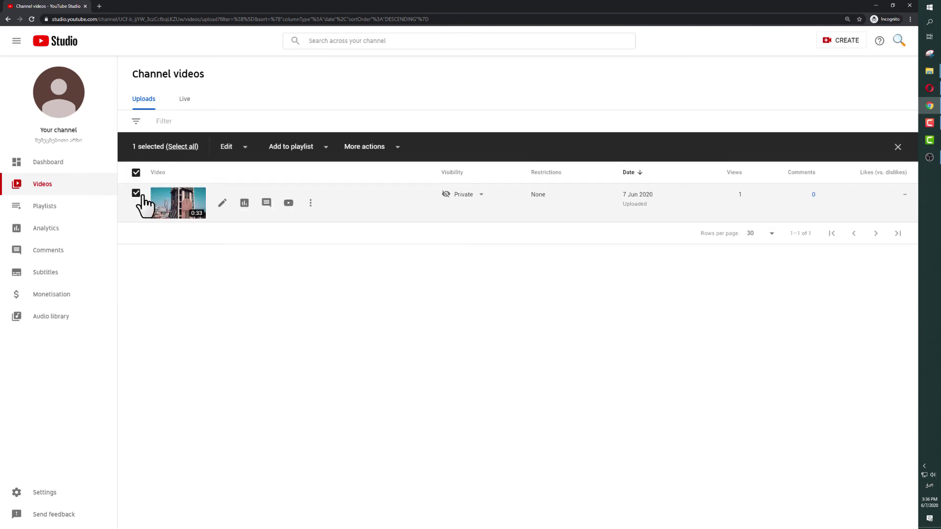
click(397, 155)
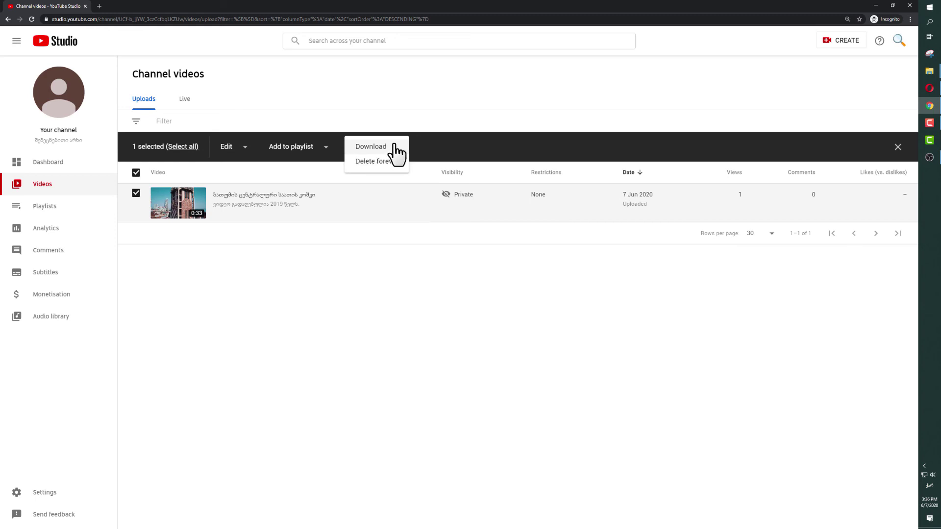
click(374, 161)
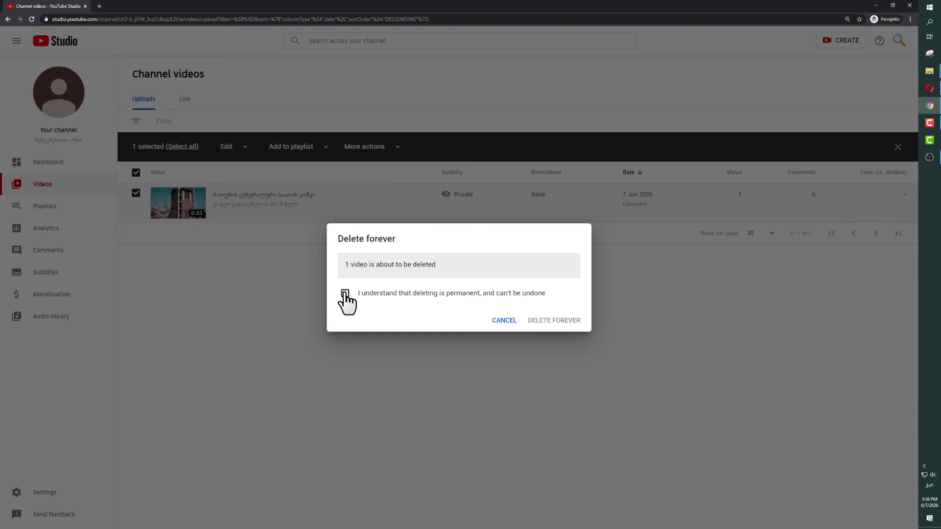
click(304, 302)
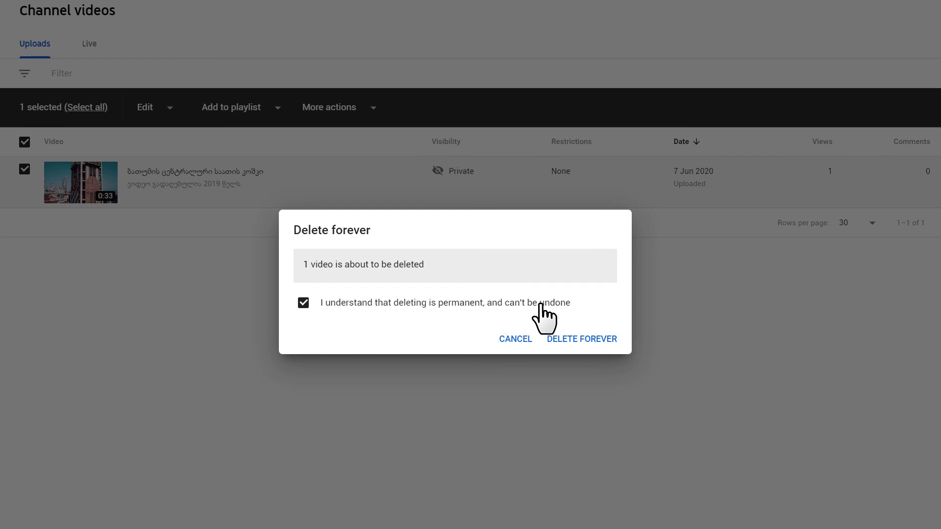
click(583, 339)
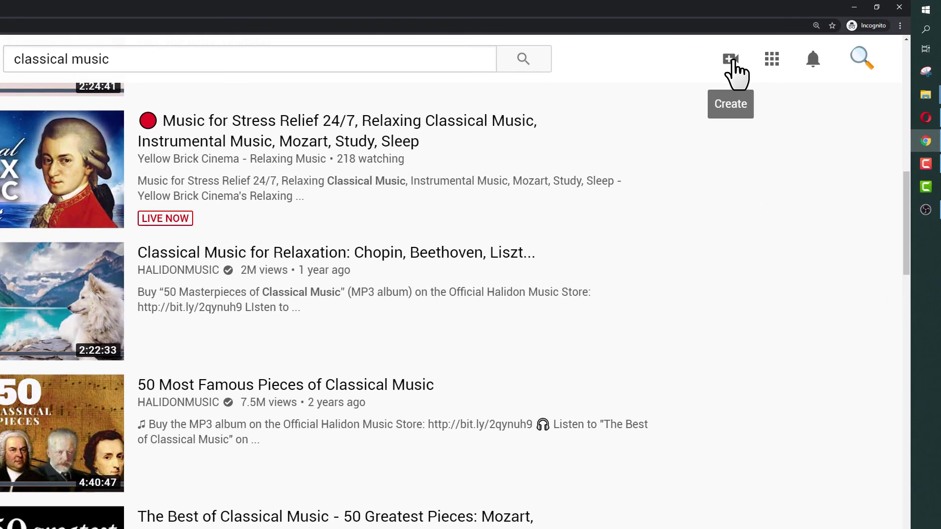
Open the video upload dialog from YouTube and close it without selecting any files.
click(733, 60)
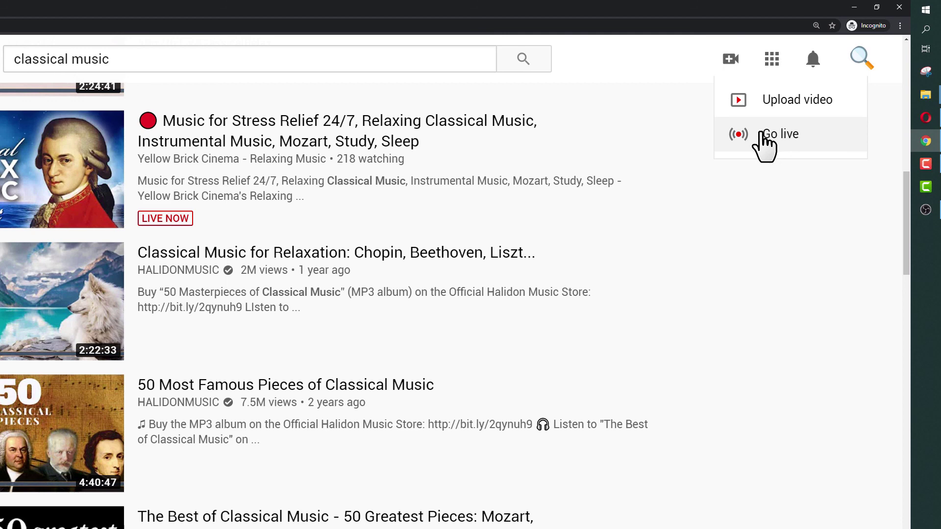
click(776, 101)
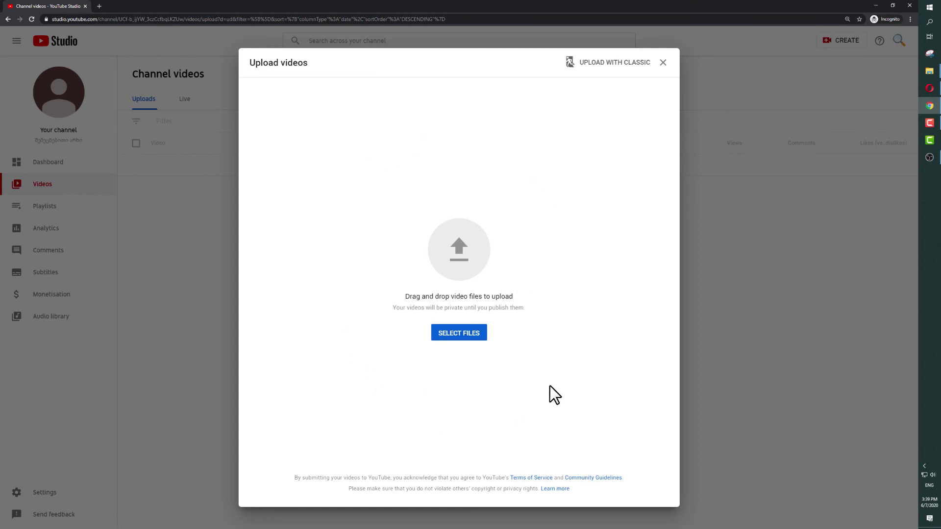
key(Escape)
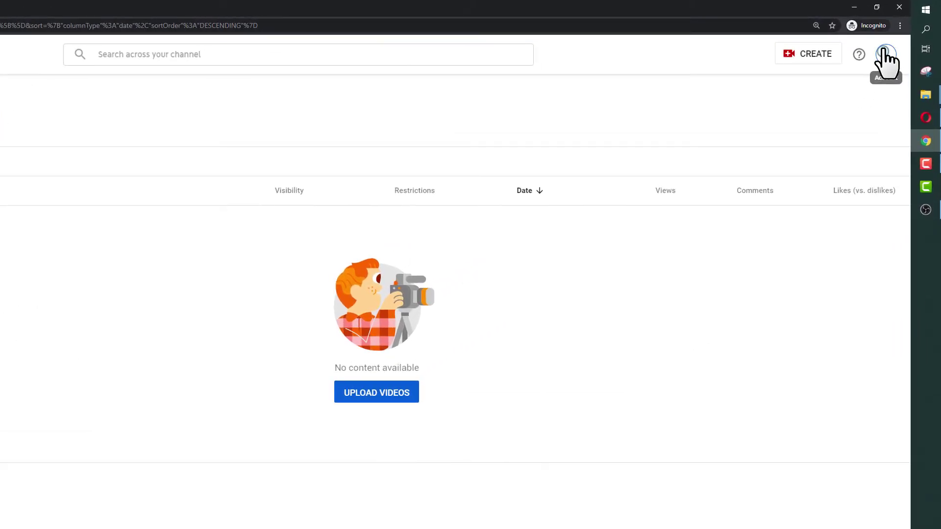
Sign out of the channel's account in YouTube Studio.
click(885, 55)
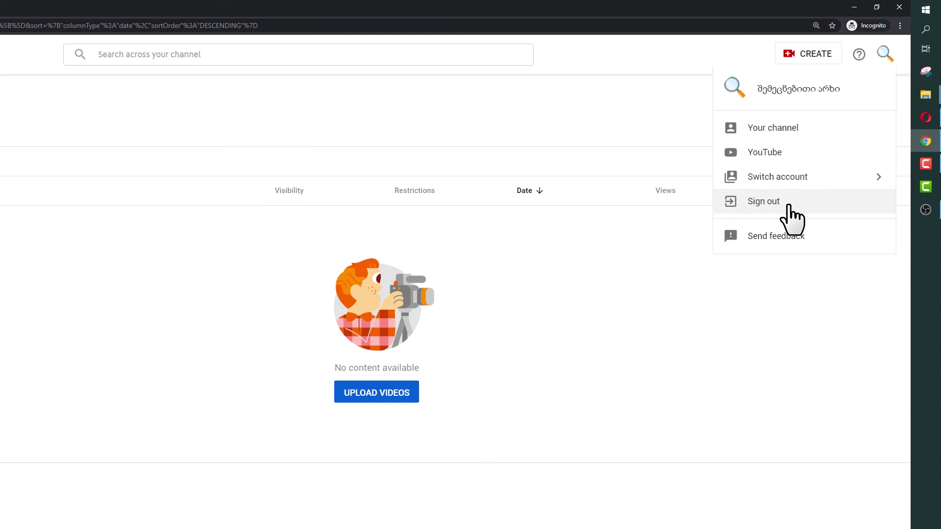
click(882, 55)
click(882, 55)
click(760, 206)
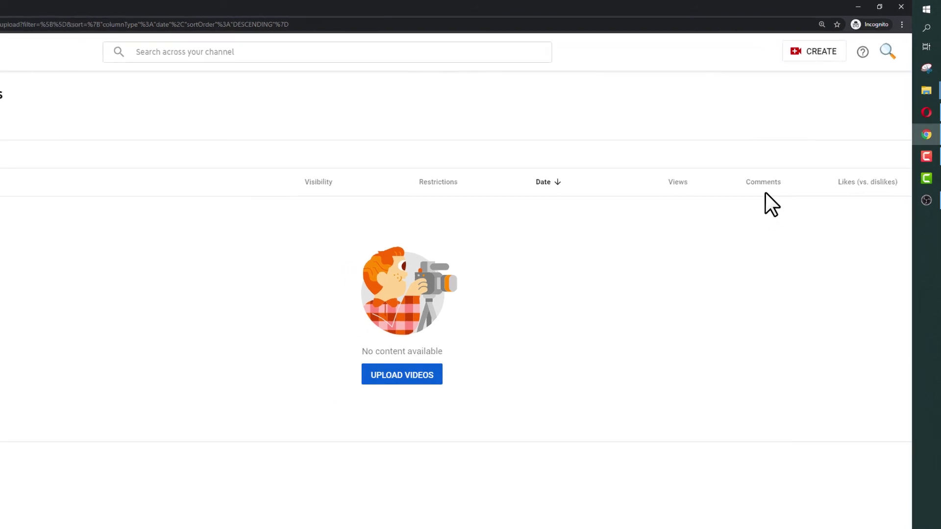